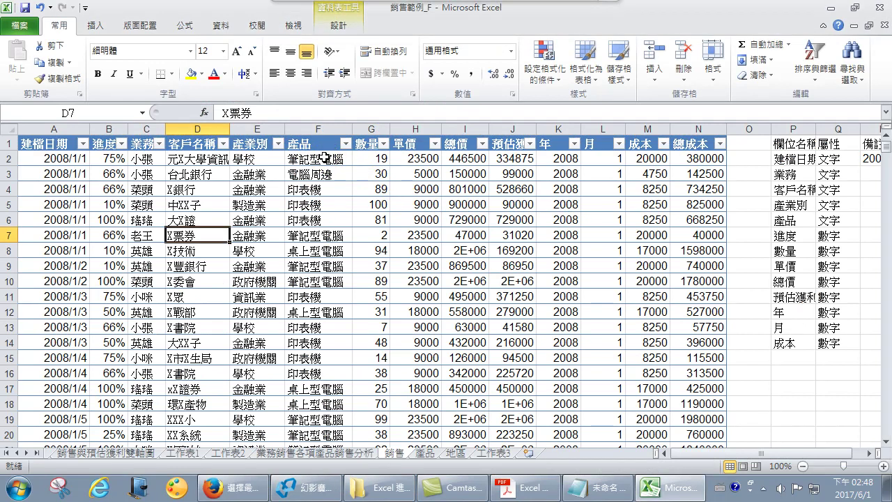
# Review the product entries in column F, such as 筆記型電腦 and 桌上型電腦
pyautogui.click(325, 160)
pyautogui.click(323, 159)
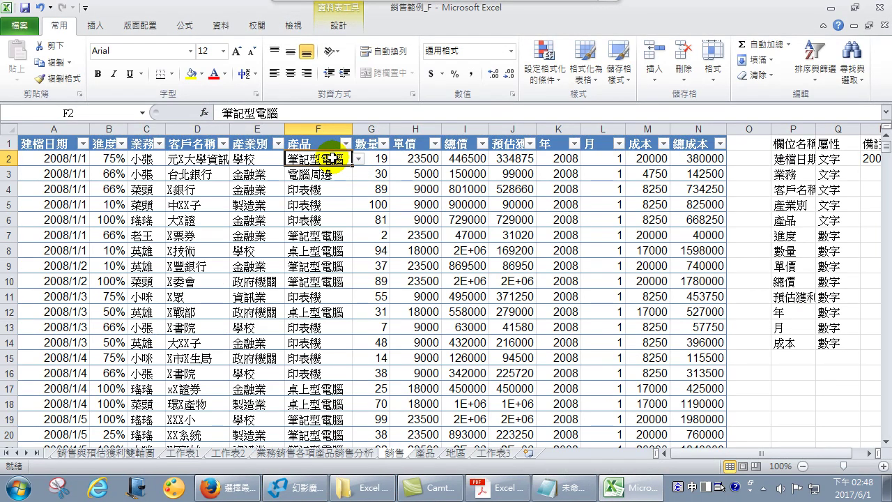
pyautogui.click(299, 250)
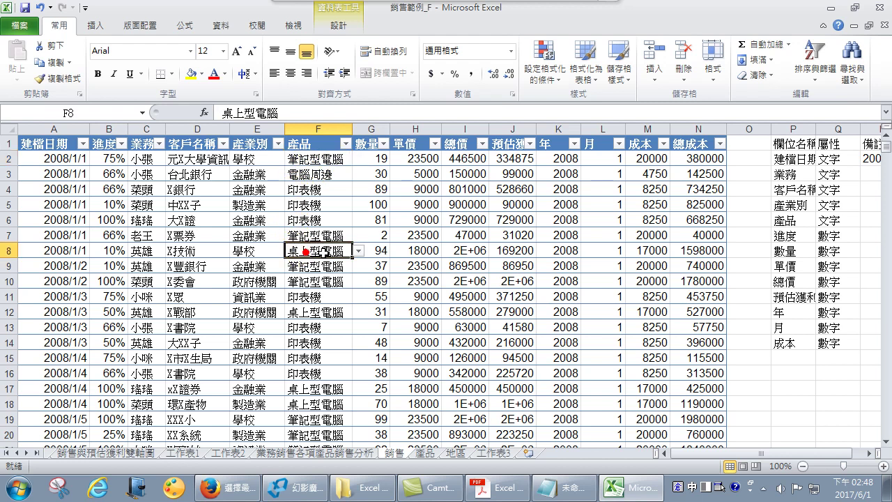
pyautogui.click(311, 234)
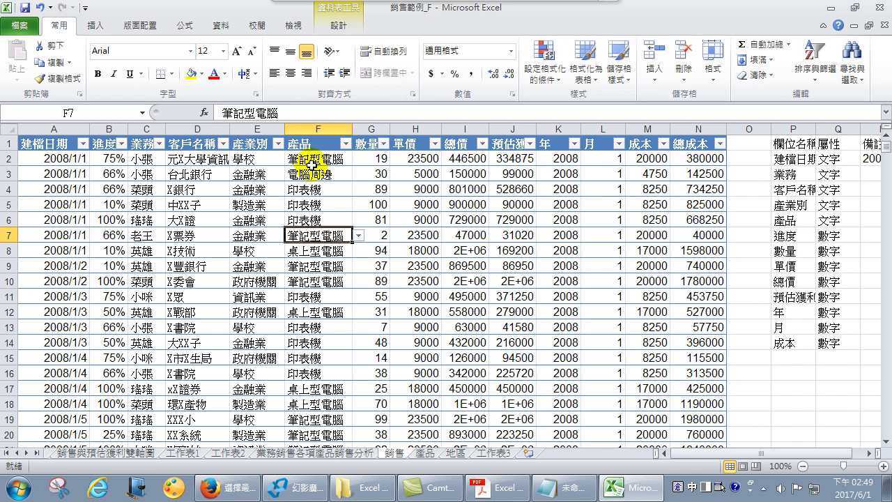
# Insert an empty column before 數量 and select its first cell G2
pyautogui.click(371, 160)
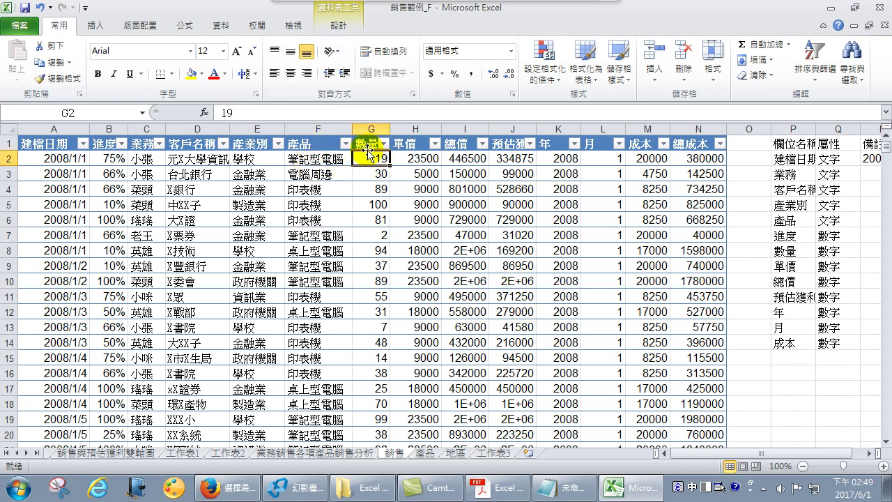
pyautogui.rightClick(371, 132)
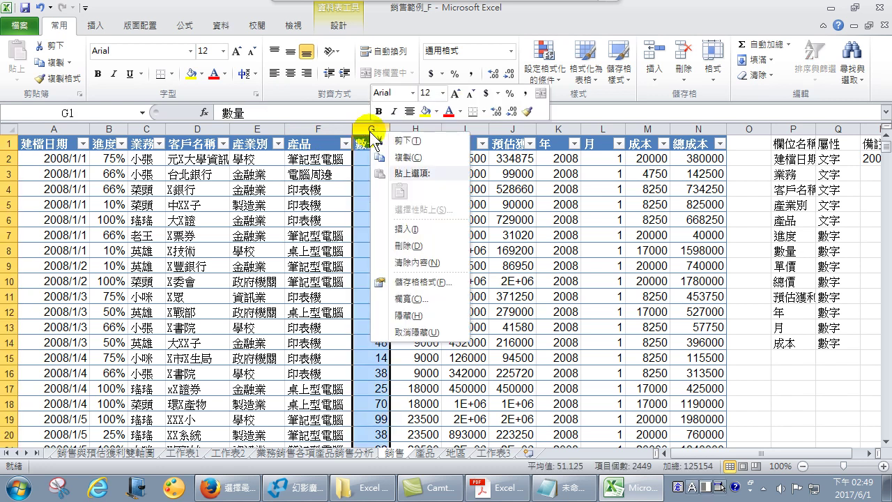
pyautogui.click(402, 228)
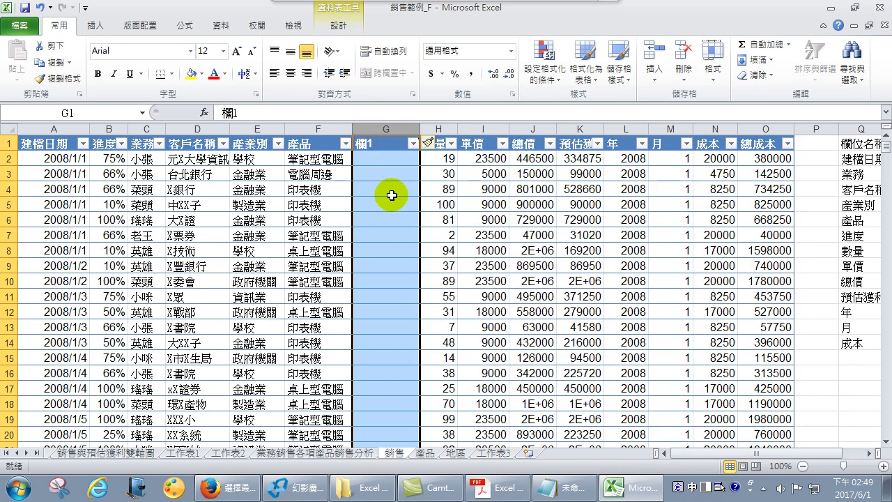
pyautogui.click(380, 159)
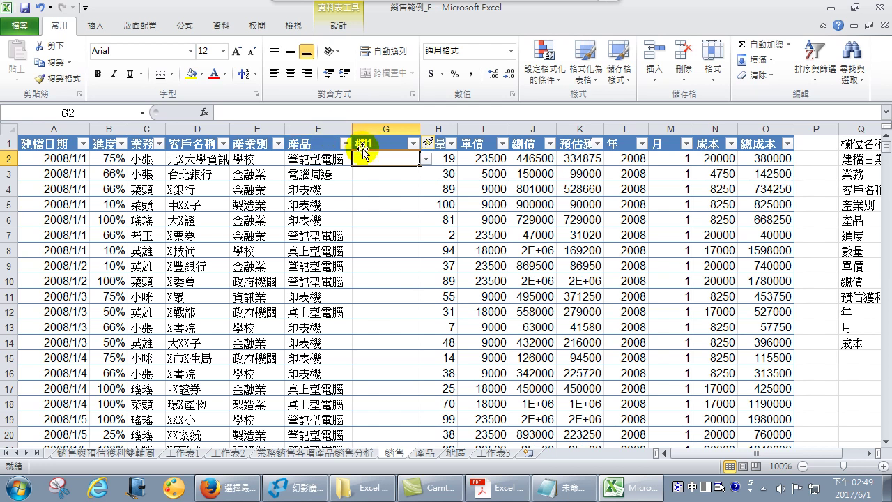
# Bring the Notepad notes forward, move the window up, and start a new line
pyautogui.click(554, 490)
pyautogui.moveTo(457, 237); pyautogui.dragTo(430, 197)
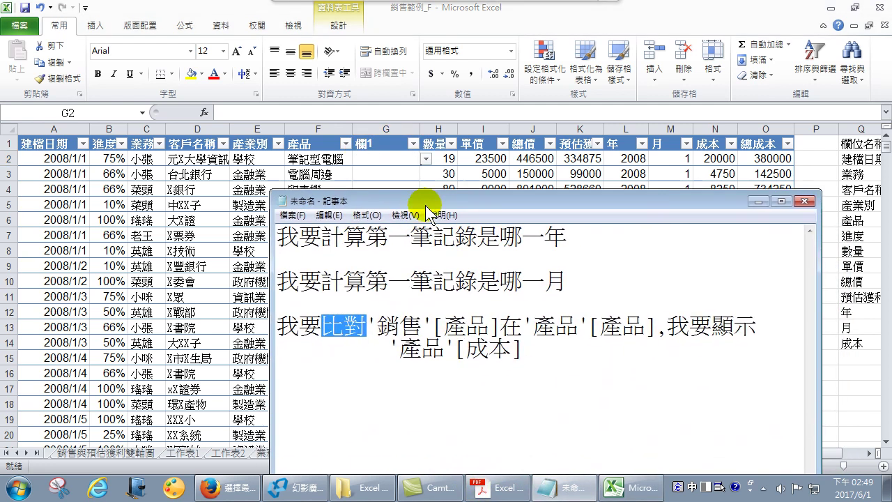
pyautogui.click(531, 350)
pyautogui.press('Return')
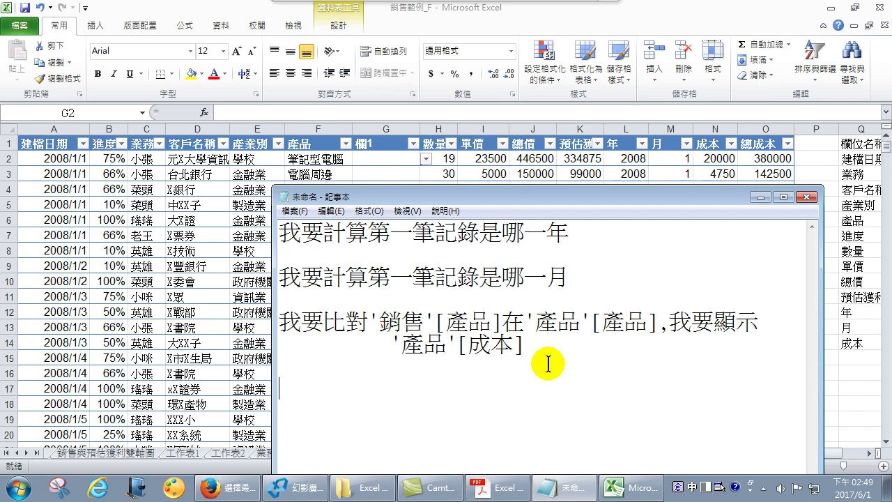
# Type 我想摘取產品名稱有 in the note using Cangjie input
pyautogui.write('我')
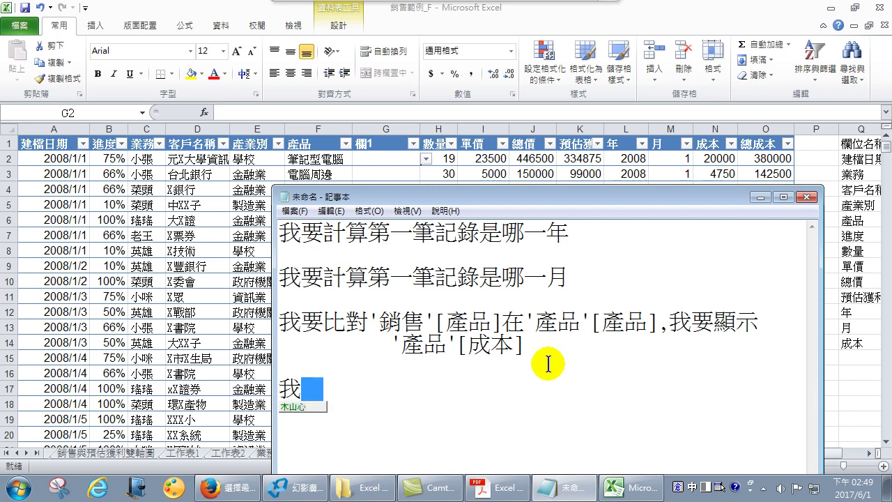
pyautogui.write('想')
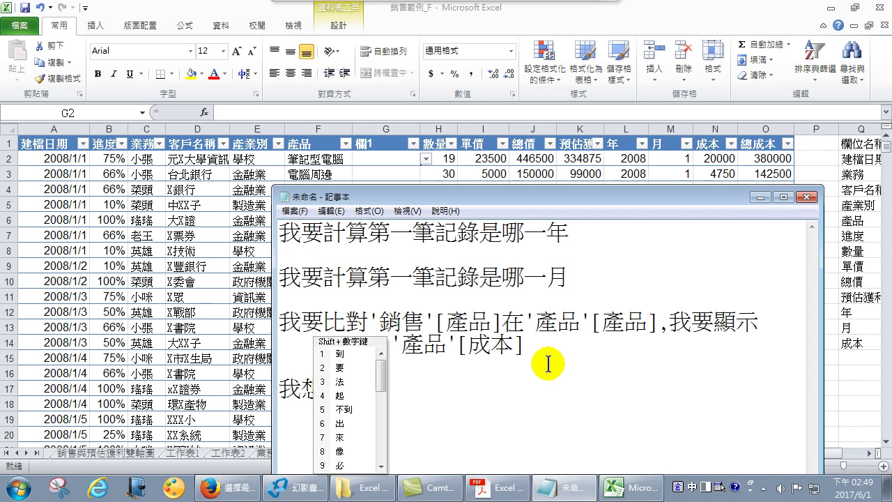
pyautogui.write('計算')
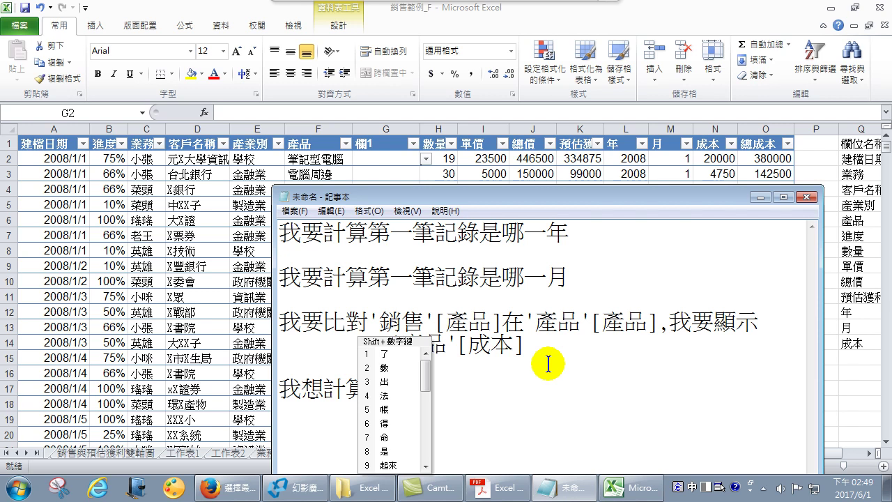
pyautogui.press('Escape')
pyautogui.press('BackSpace')
pyautogui.press('BackSpace')
pyautogui.write('qycb')
pyautogui.press('space')
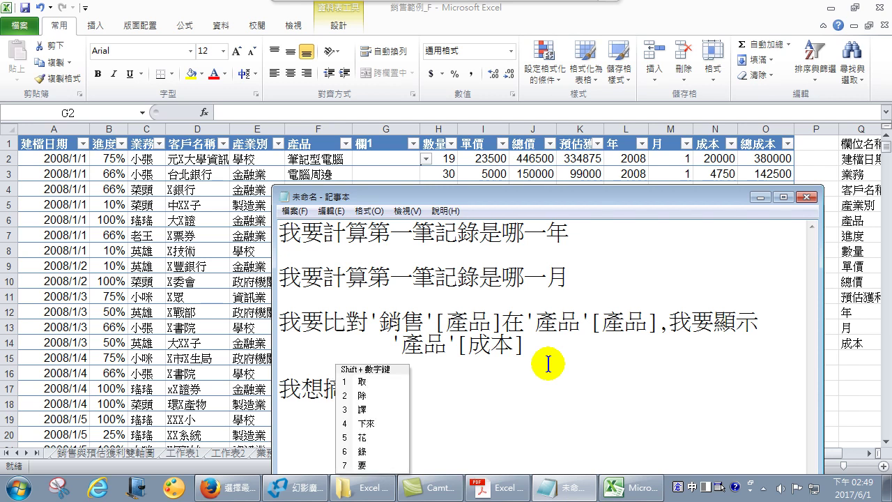
pyautogui.hotkey('shift', '1')
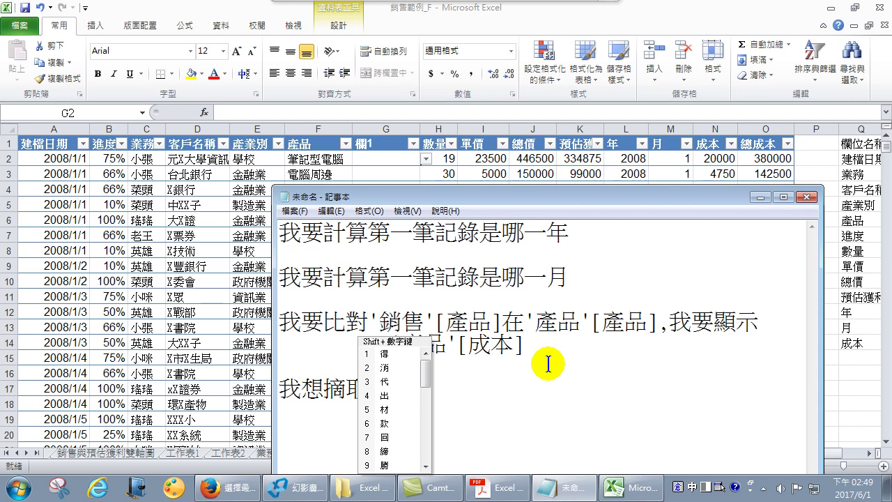
pyautogui.write('yhhqm')
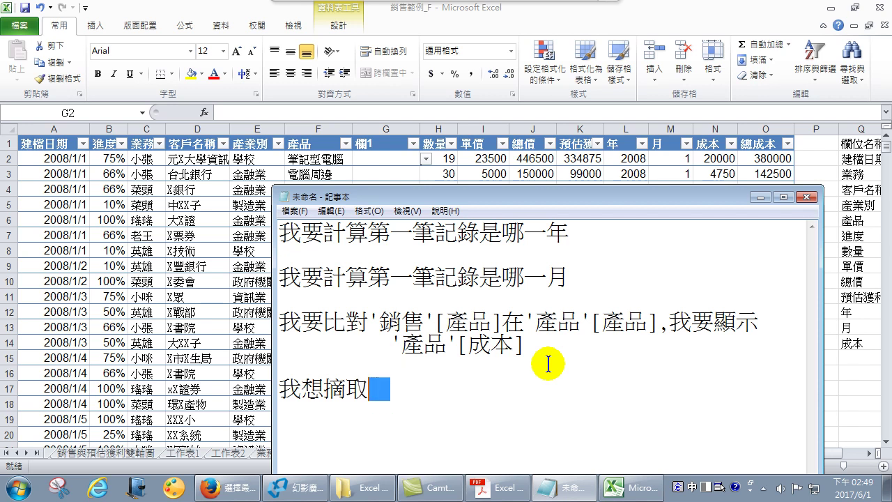
pyautogui.press('space')
pyautogui.write('rrr')
pyautogui.press('space')
pyautogui.write('nir')
pyautogui.press('space')
pyautogui.write('hdnbf')
pyautogui.press('space')
pyautogui.write('kb')
pyautogui.press('space')
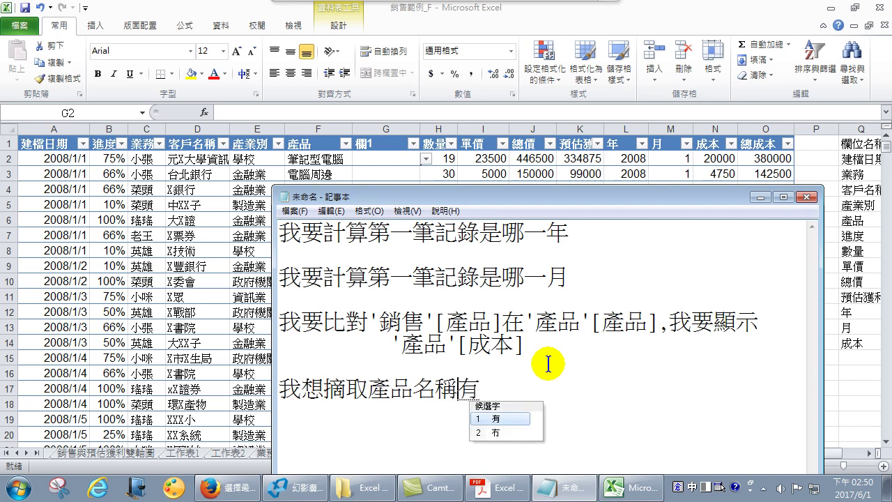
pyautogui.press('Return')
# Continue the line with "電腦",如果有"電腦"一詞，
pyautogui.write('""')
pyautogui.press('Left')
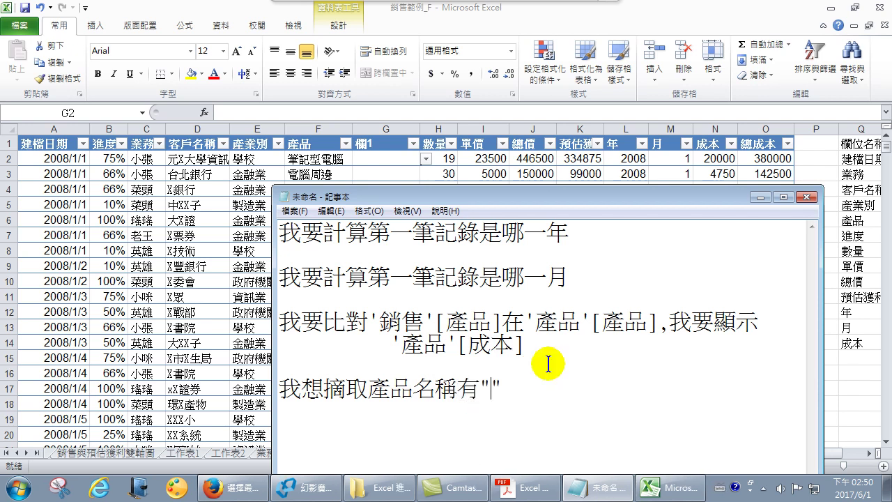
pyautogui.hotkey('ctrl', 'space')
pyautogui.write('電')
pyautogui.write('腦,')
pyautogui.press('BackSpace')
pyautogui.press('Right')
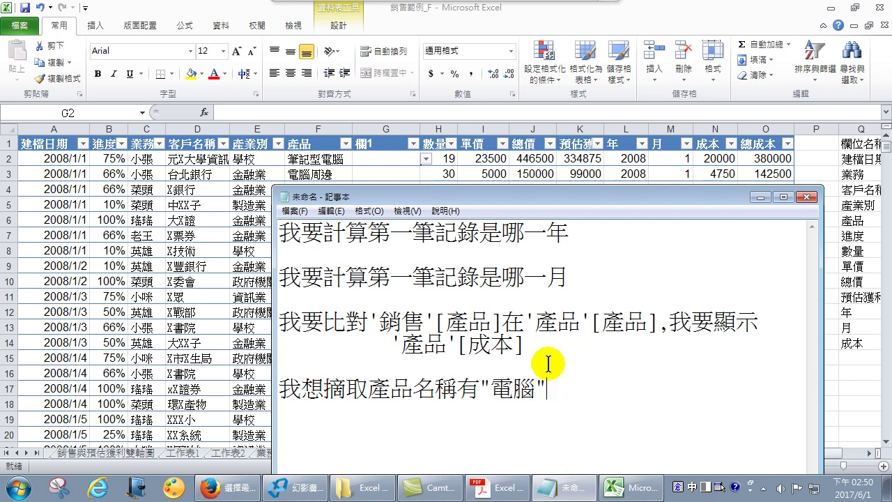
pyautogui.write(',')
pyautogui.write('如果有')
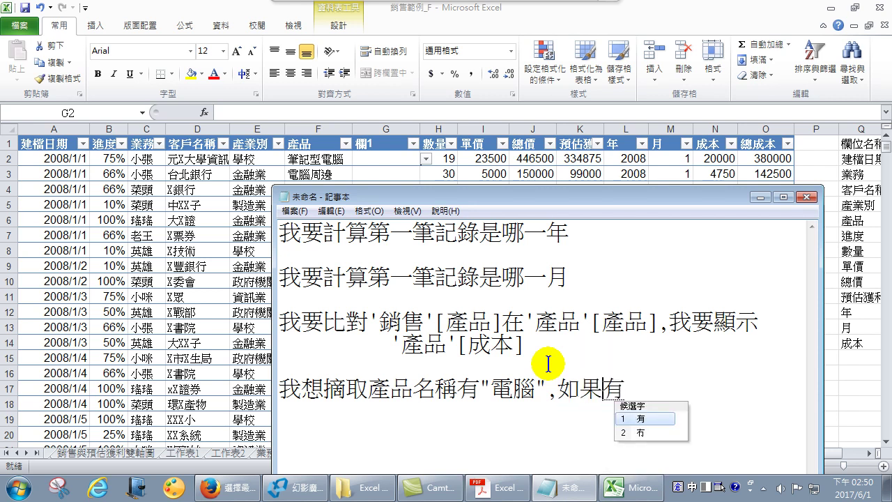
pyautogui.write('電腦')
pyautogui.press('Left')
pyautogui.press('Left')
pyautogui.write('"電腦')
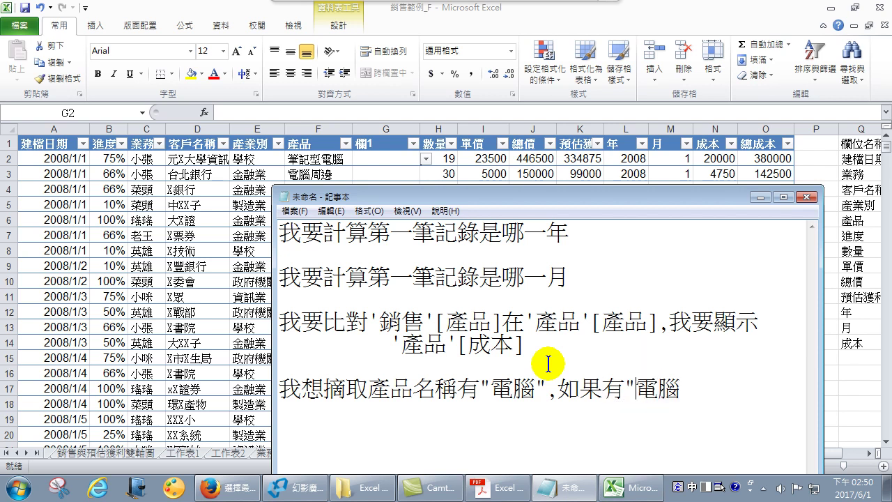
pyautogui.write('"')
pyautogui.write('一詞，')
# Add the line 我就使用"電腦",如果沒有 and paste the copied "電腦"一詞, phrase after it
pyautogui.press('Return')
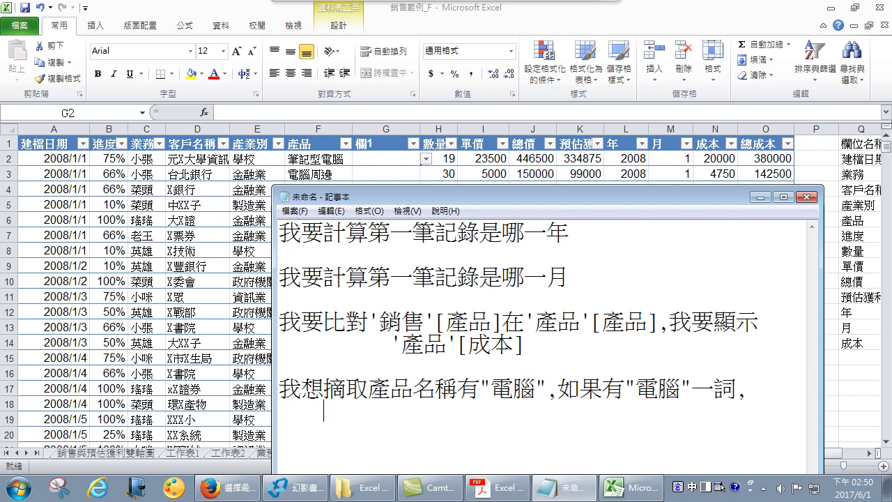
pyautogui.write('我就使用')
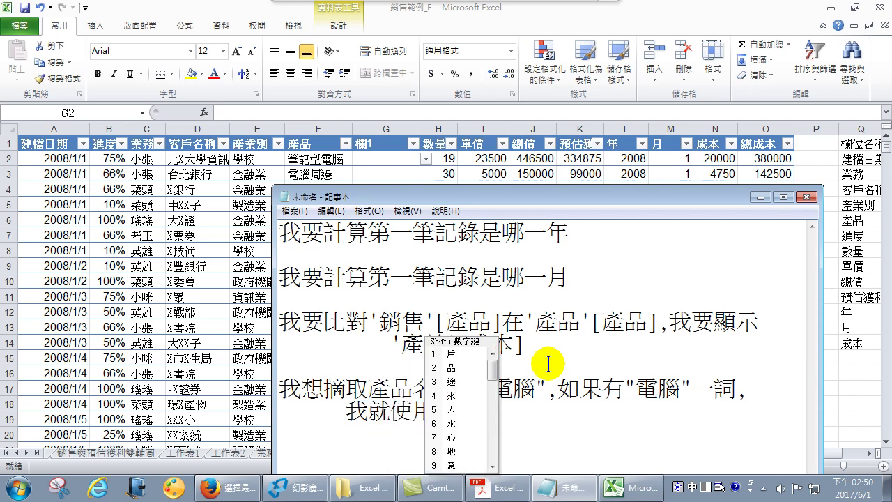
pyautogui.write('"電')
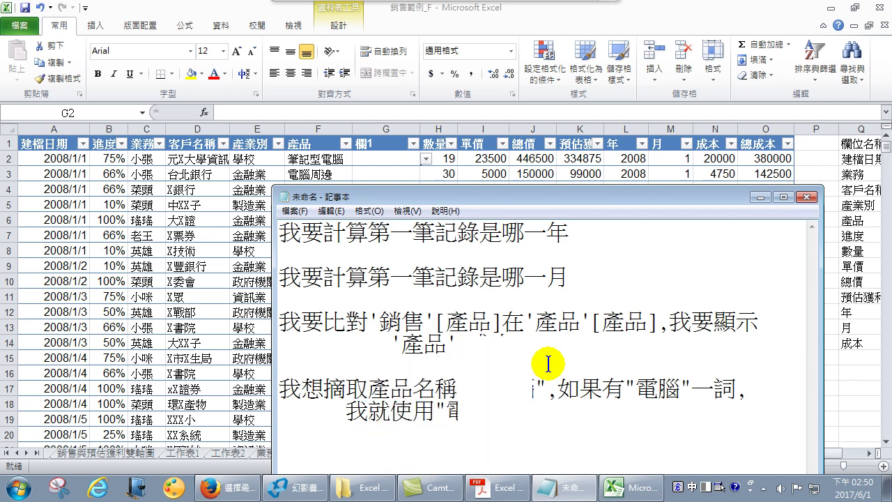
pyautogui.write('腦",如果沒有')
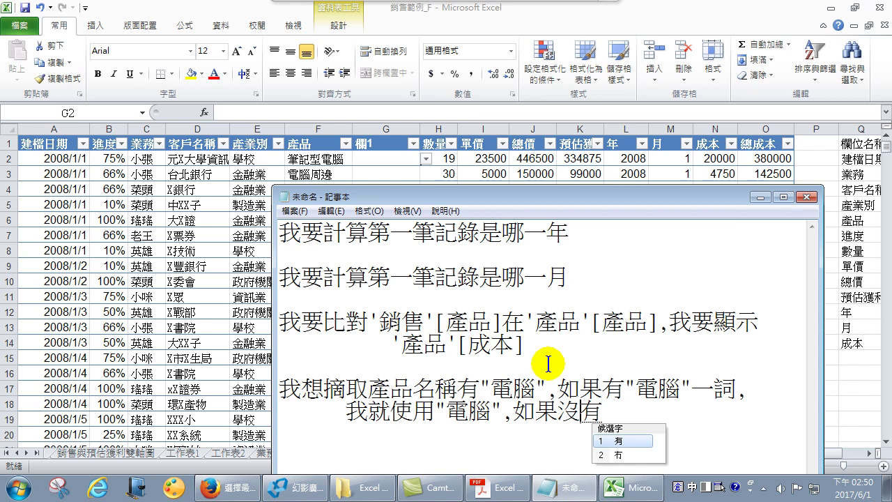
pyautogui.press('Return')
pyautogui.press('Escape')
pyautogui.press('Up')
pyautogui.press('Right')
pyautogui.press('Right')
pyautogui.press('Left')
pyautogui.hotkey('shift', 'End')
pyautogui.hotkey('shift', 'Left')
pyautogui.hotkey('shift', 'Right')
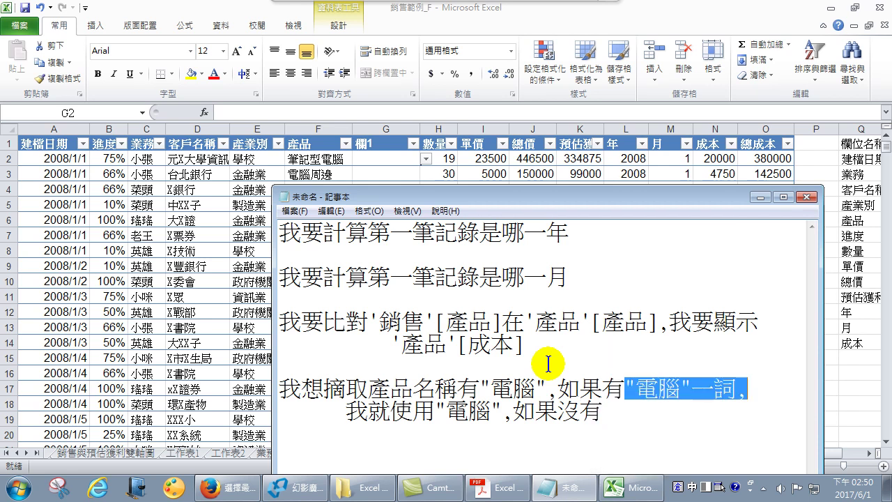
pyautogui.hotkey('ctrl', 'c')
pyautogui.hotkey('ctrl', 'End')
pyautogui.hotkey('ctrl', 'v')
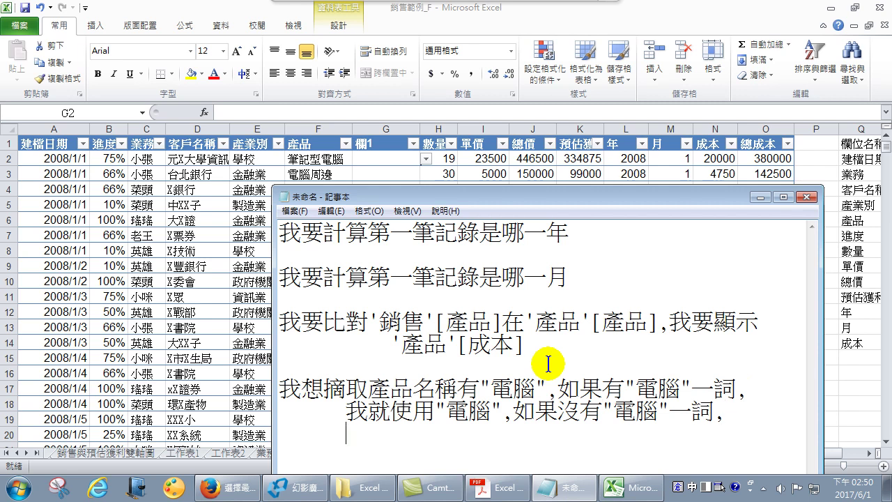
# End the note with 我就使用原內容 and start a new line
pyautogui.write('我就')
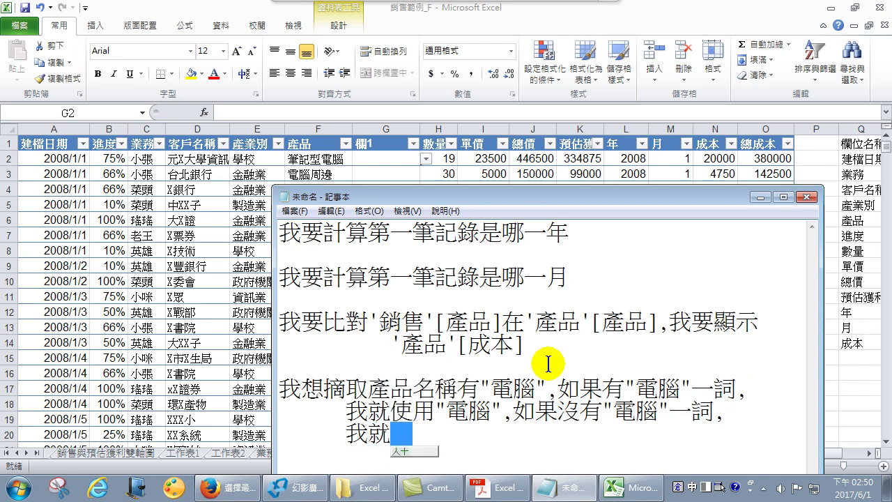
pyautogui.write('使用')
pyautogui.press('Escape')
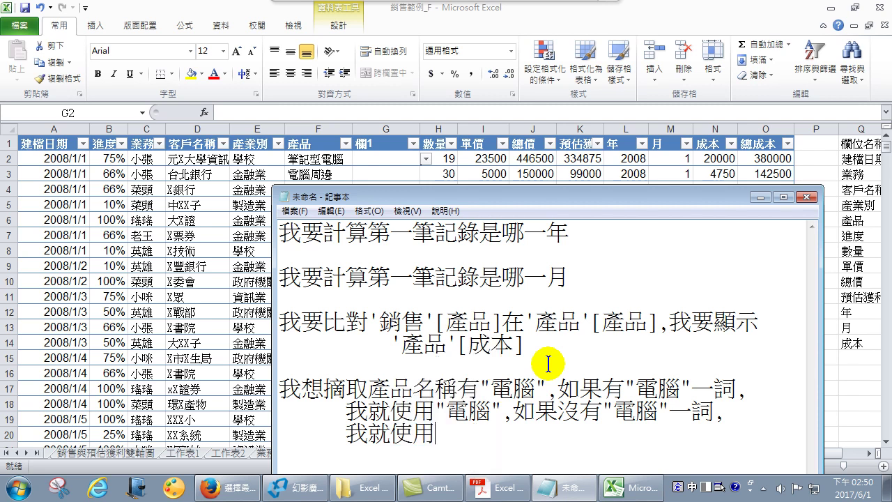
pyautogui.write('原')
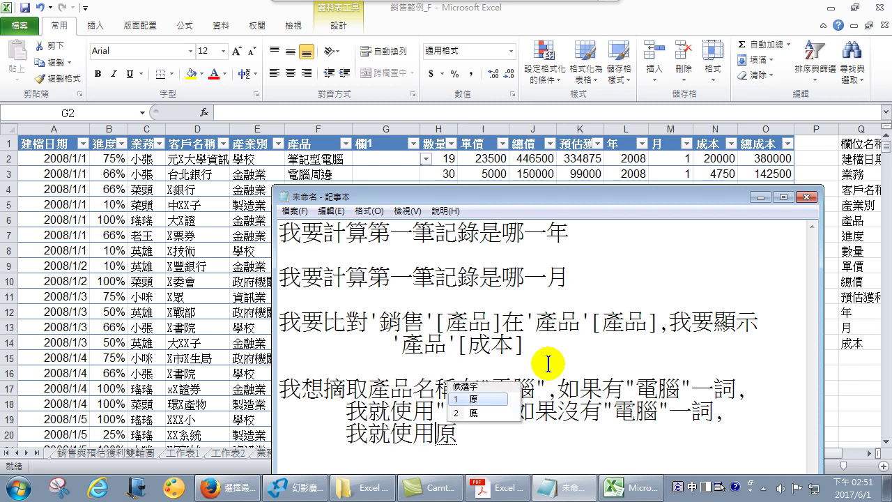
pyautogui.write('內容')
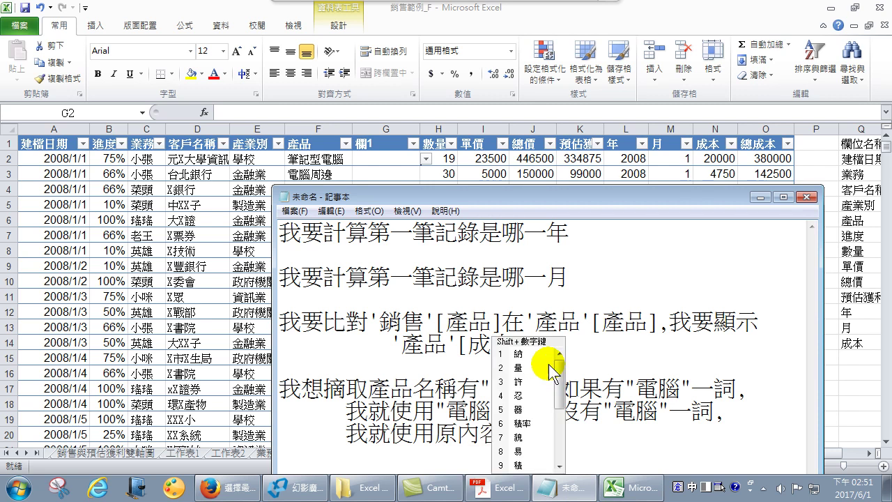
pyautogui.press('Return')
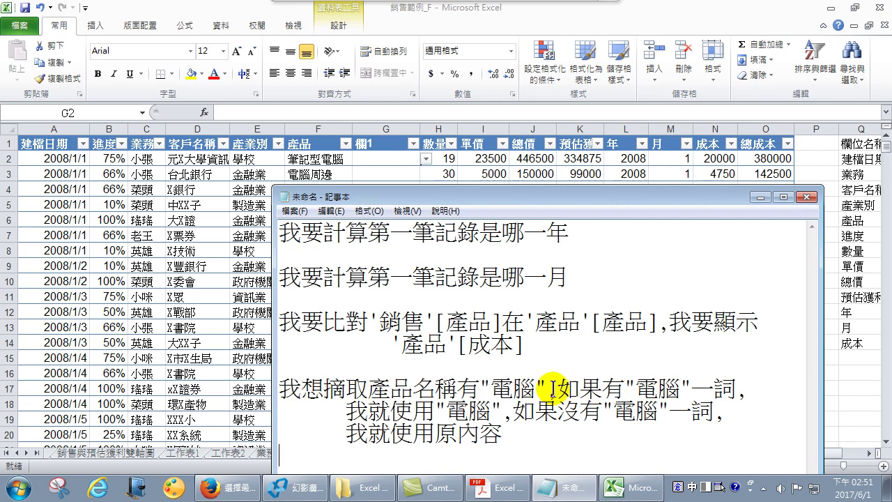
# Move the Notepad window aside and return to cell G2 on the Excel sheet
pyautogui.moveTo(558, 385); pyautogui.dragTo(592, 385)
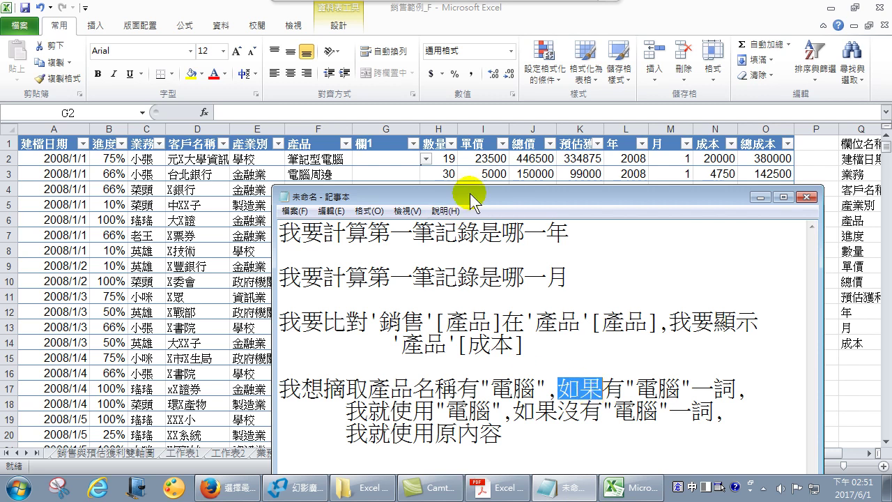
pyautogui.moveTo(471, 199); pyautogui.dragTo(669, 183)
pyautogui.click(380, 159)
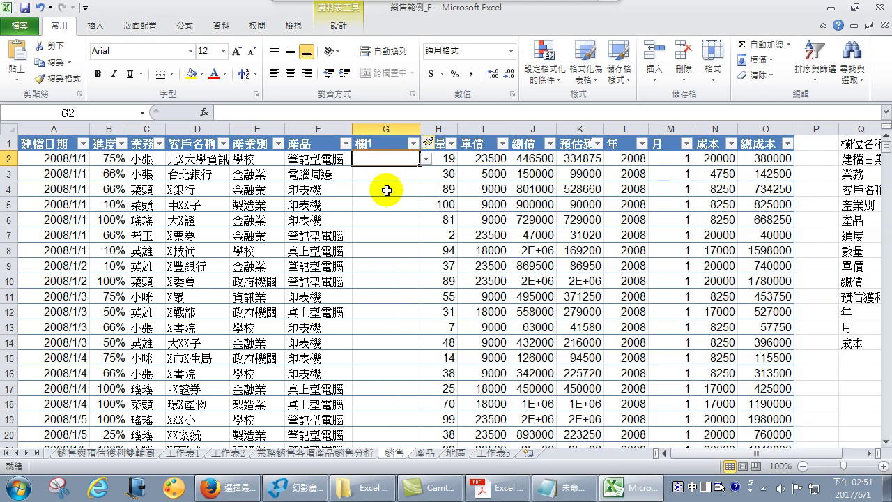
# Enter =IF(AAA="電腦","電腦",[產品]) in G2, filling 欄1 with #NAME? errors
pyautogui.write('=')
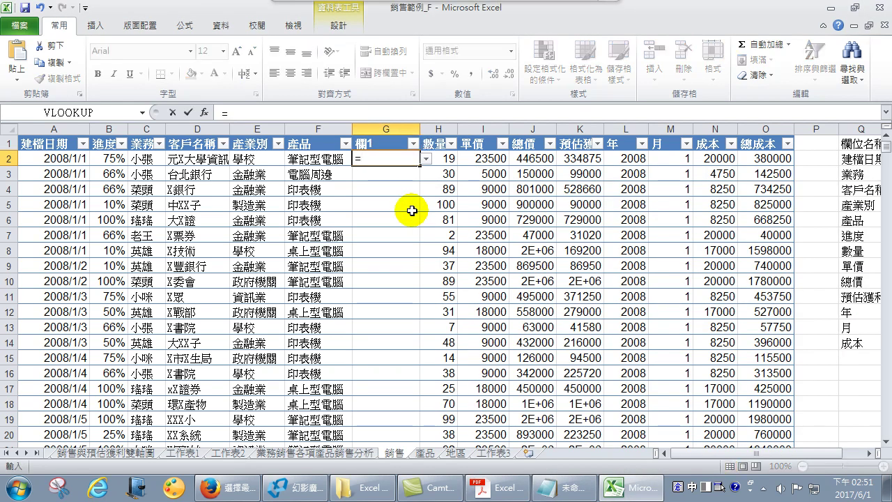
pyautogui.write('if(')
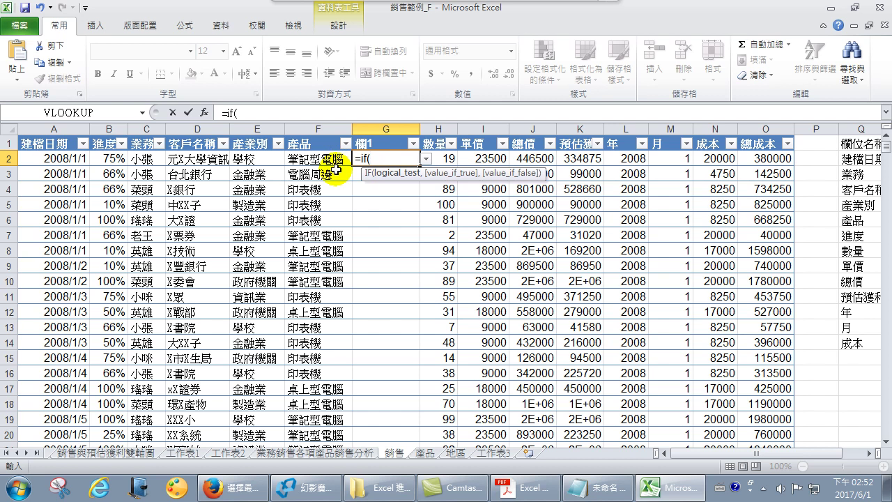
pyautogui.write('AAA="')
pyautogui.hotkey('ctrl', 'space')
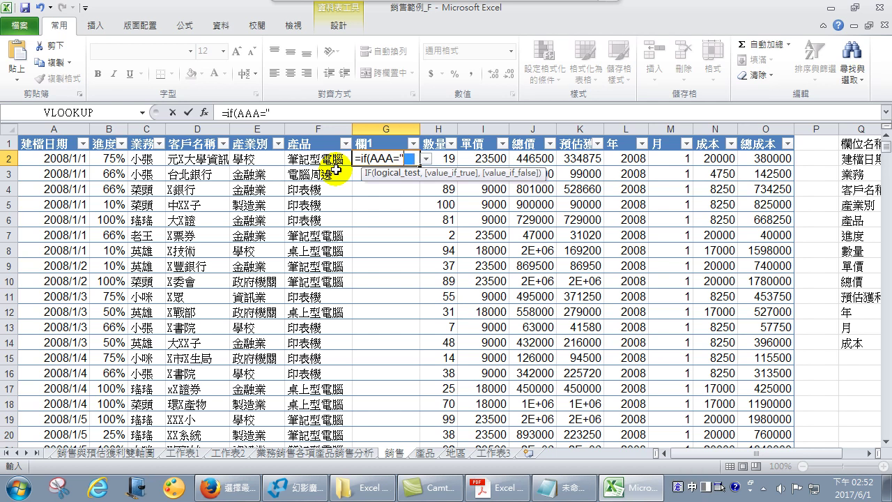
pyautogui.write('電腦","')
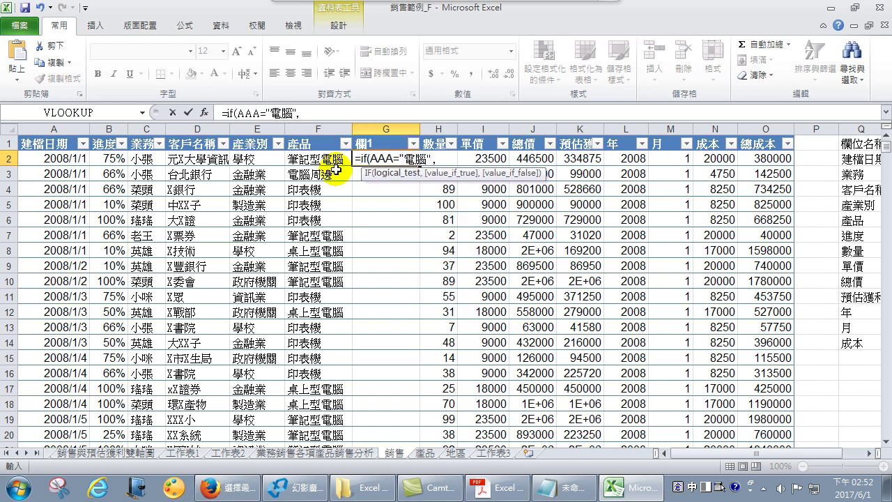
pyautogui.write('電')
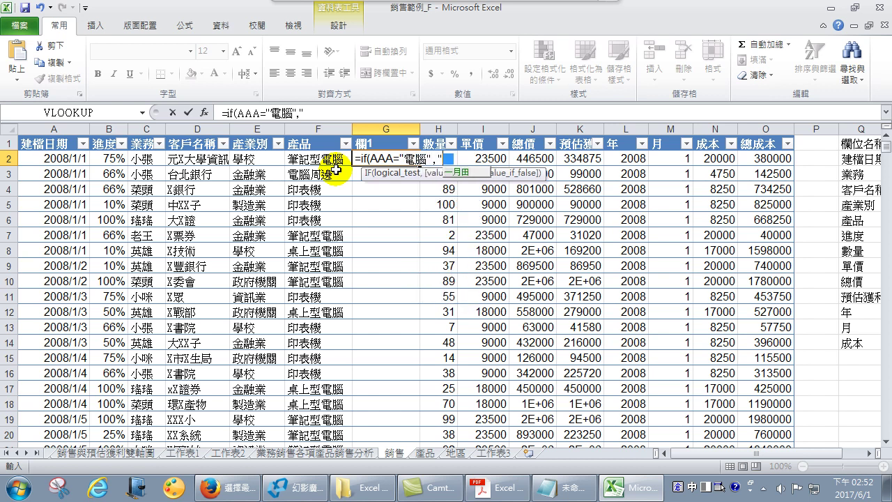
pyautogui.write('腦')
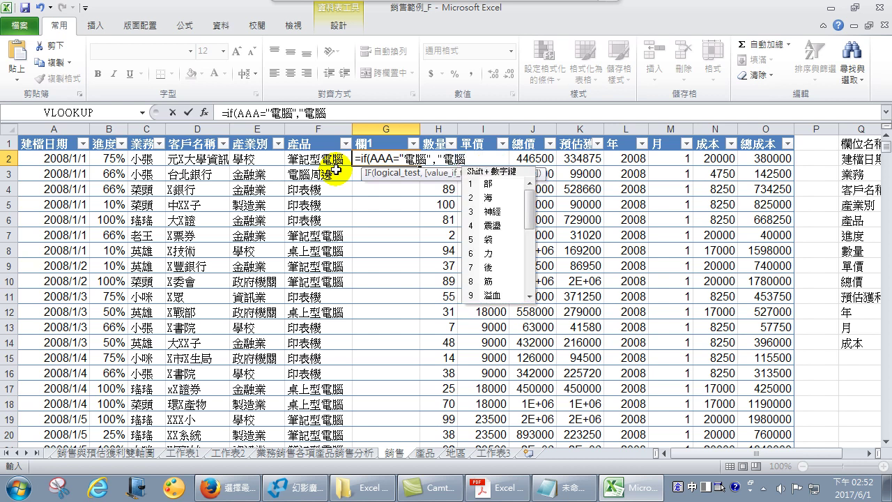
pyautogui.write('",')
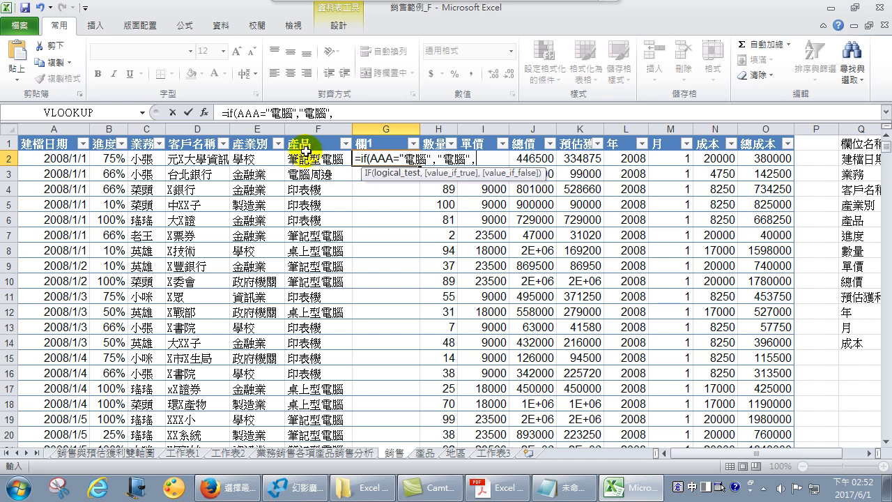
pyautogui.click(310, 132)
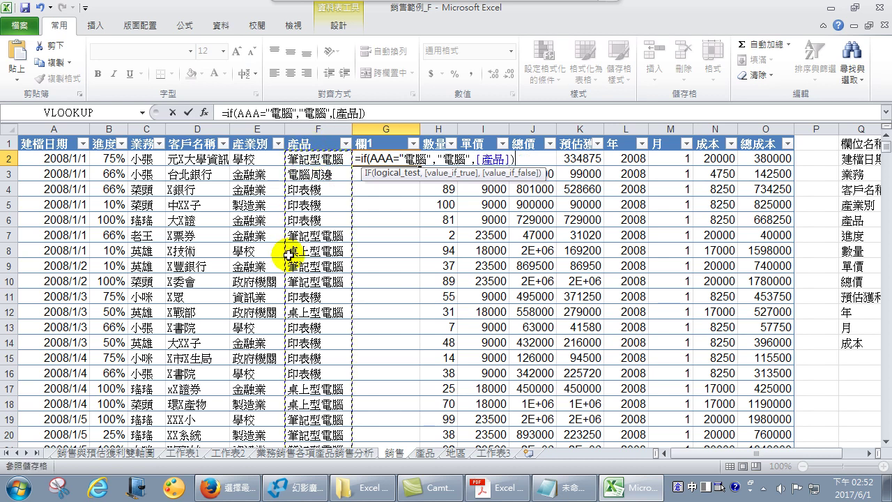
pyautogui.press('Return')
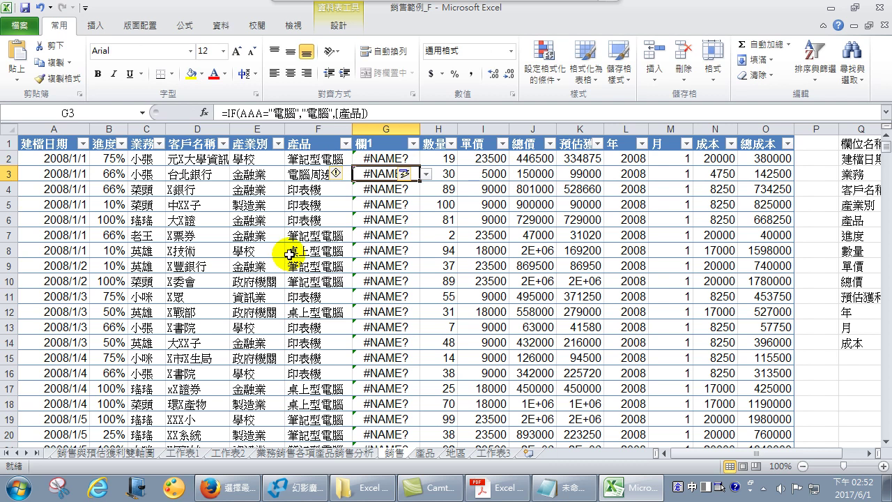
pyautogui.click(383, 160)
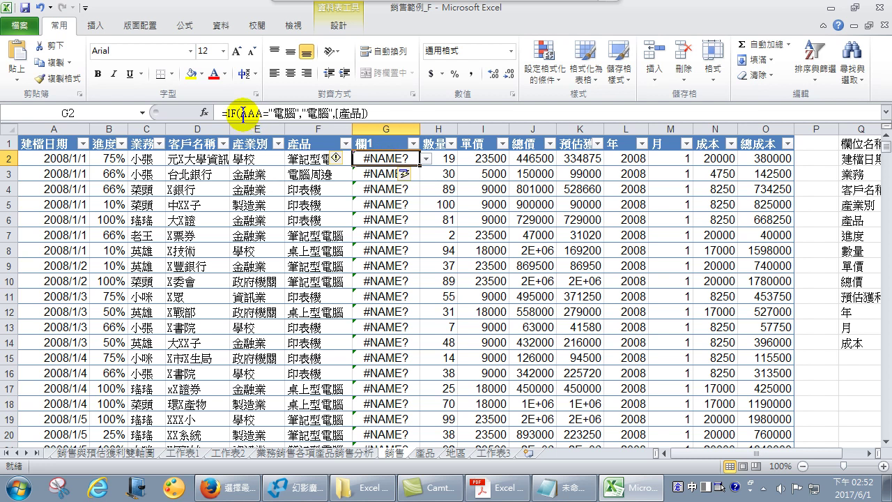
# Replace the AAA placeholder in G2's formula with the [產品] column reference
pyautogui.moveTo(238, 114); pyautogui.dragTo(298, 116)
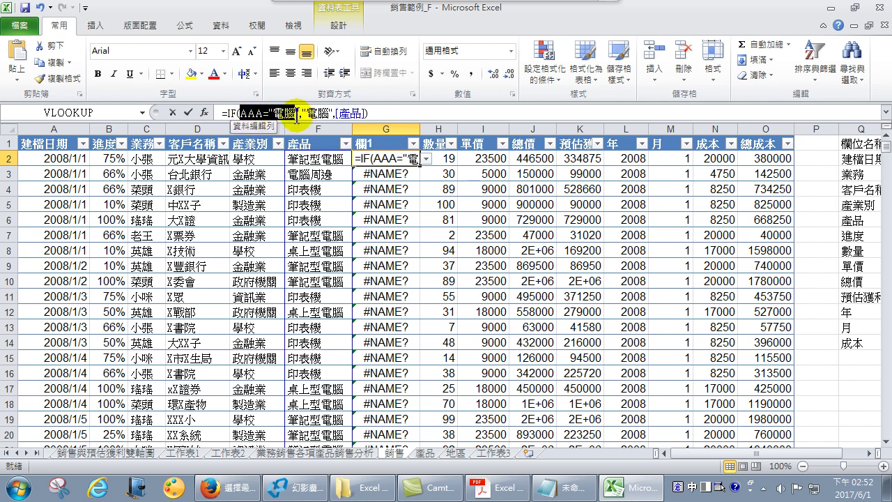
pyautogui.click(241, 113)
pyautogui.doubleClick(250, 113)
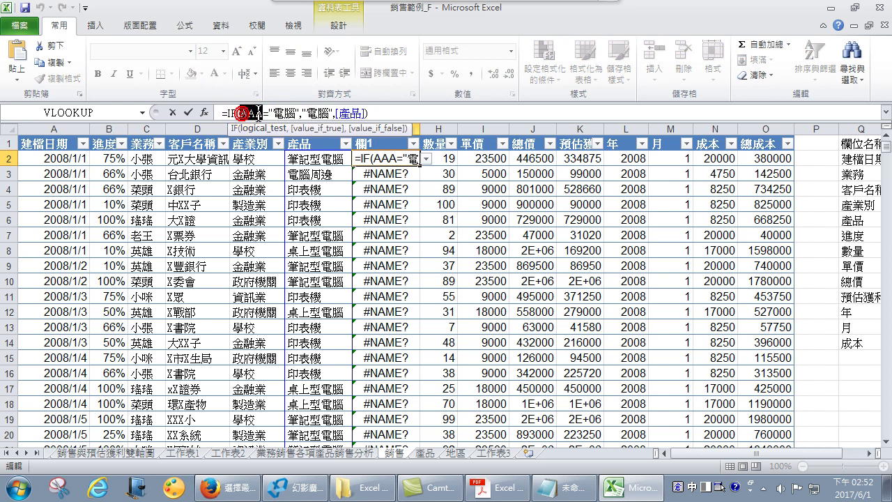
pyautogui.click(307, 138)
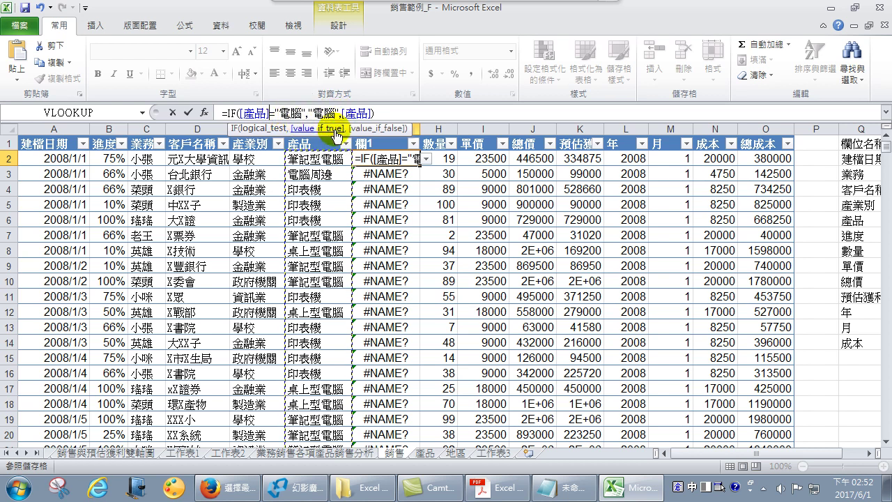
pyautogui.press('Return')
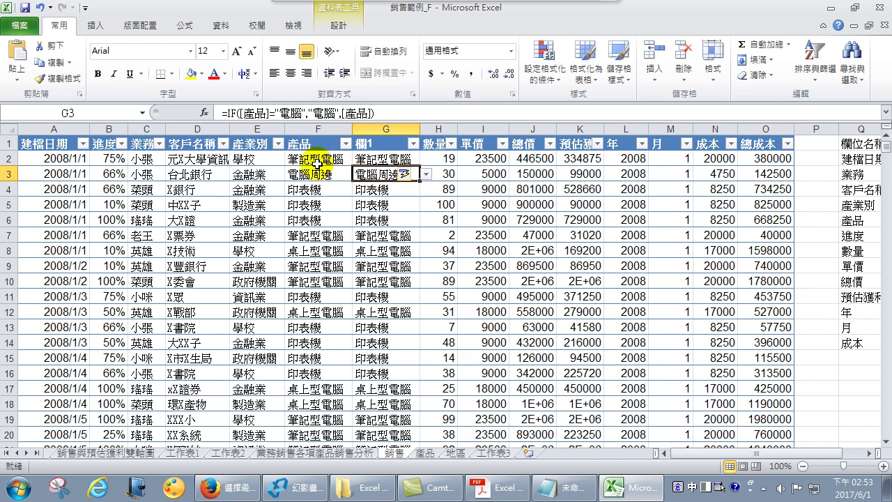
# Wrap the condition in RIGHT([產品],2) so 欄1 shows 電腦 for computer products
pyautogui.click(380, 158)
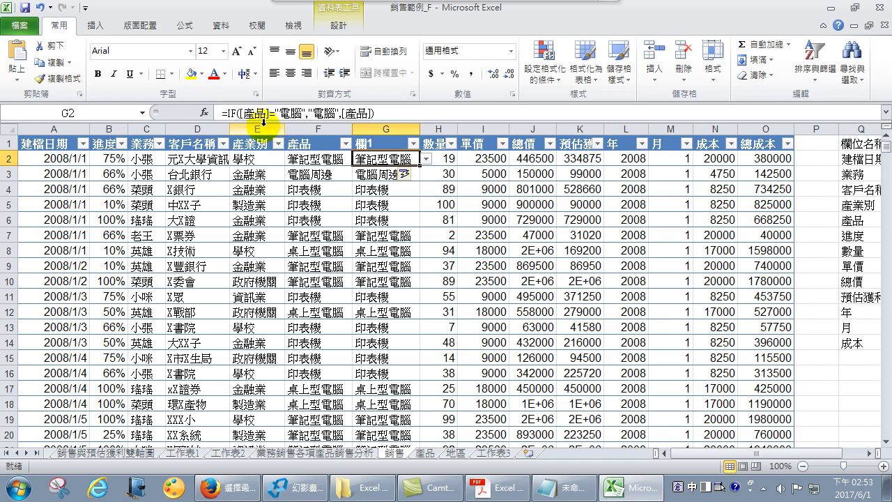
pyautogui.click(239, 112)
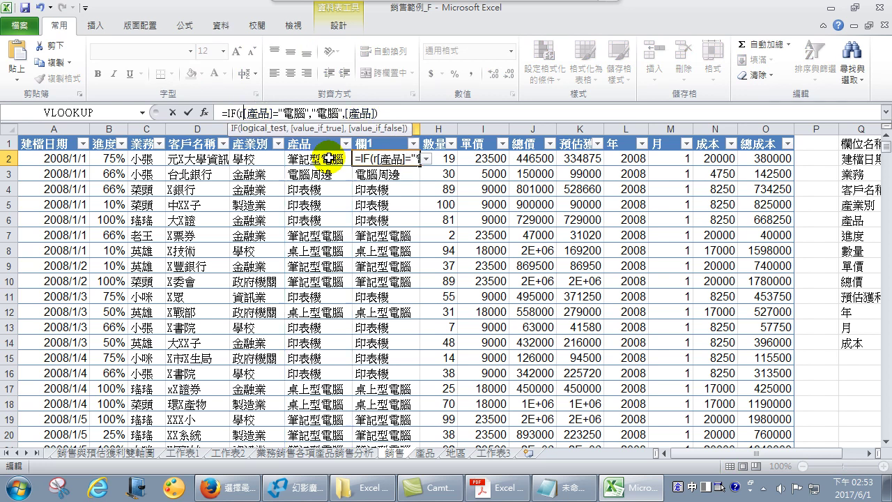
pyautogui.write('right(')
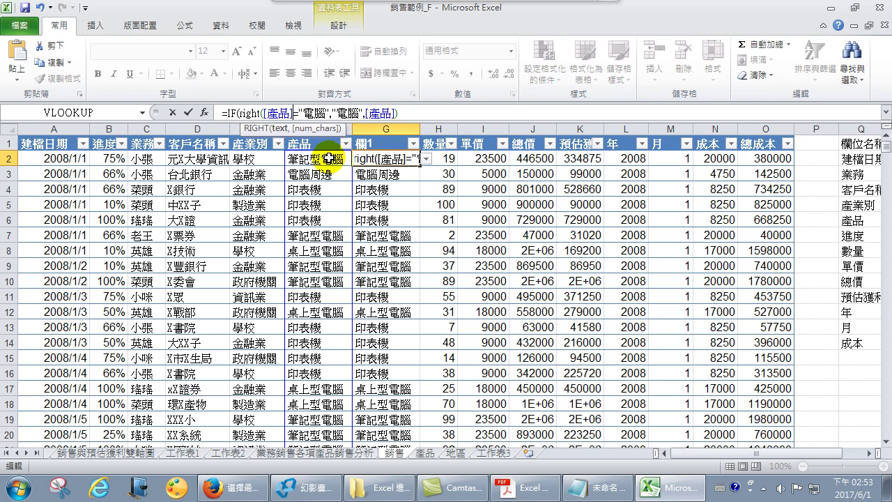
pyautogui.write(',2')
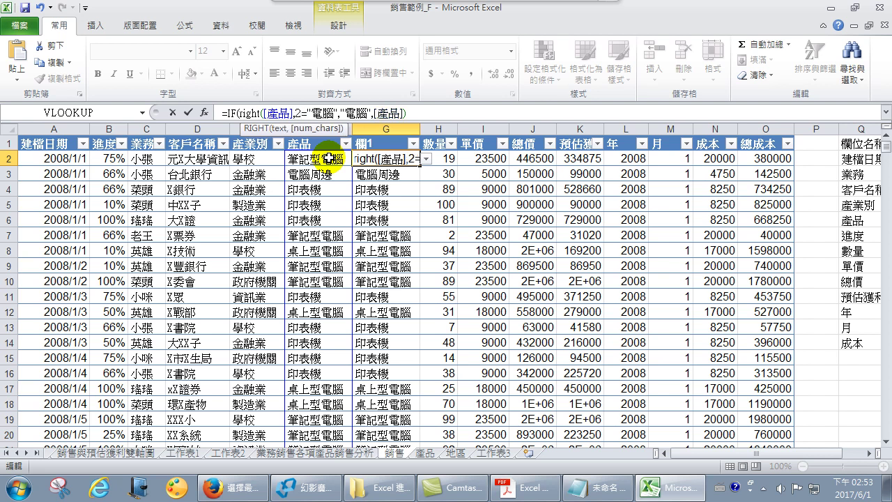
pyautogui.write(')')
pyautogui.press('Right')
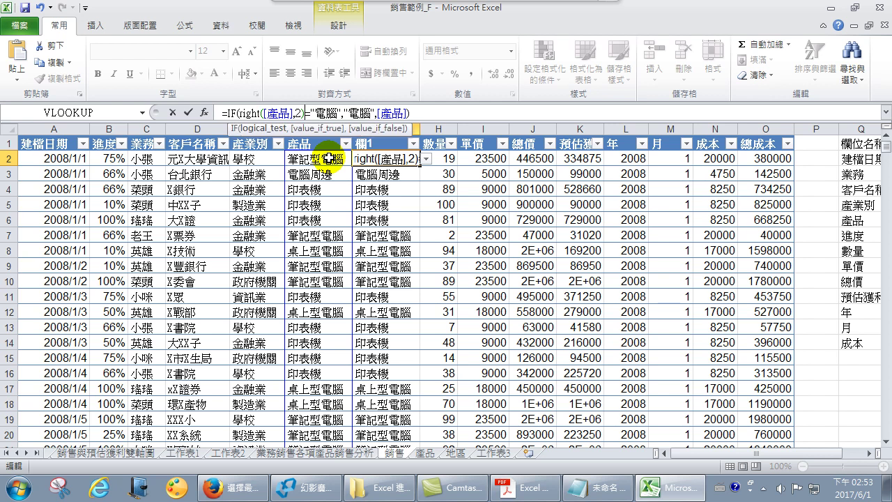
pyautogui.press('Return')
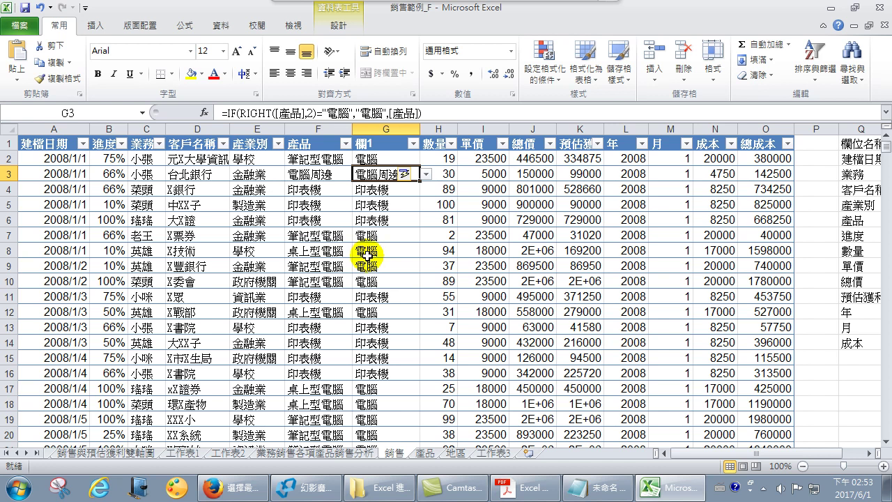
pyautogui.click(378, 159)
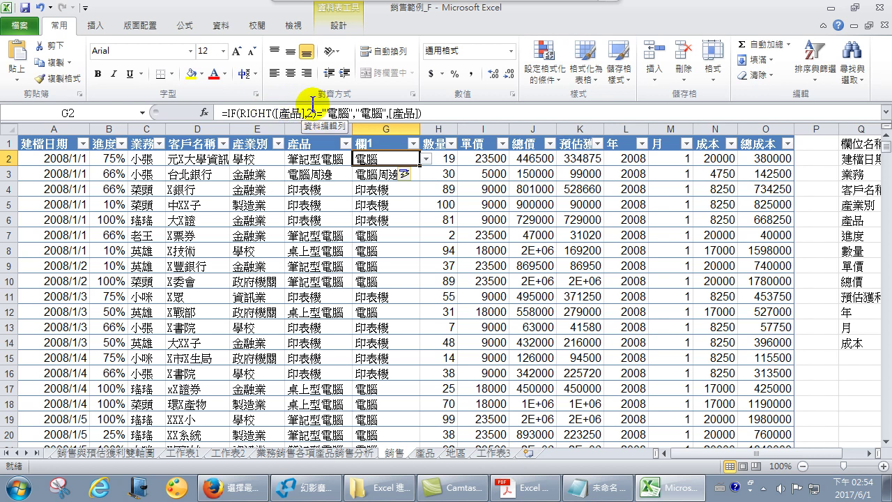
pyautogui.moveTo(239, 112); pyautogui.dragTo(351, 112)
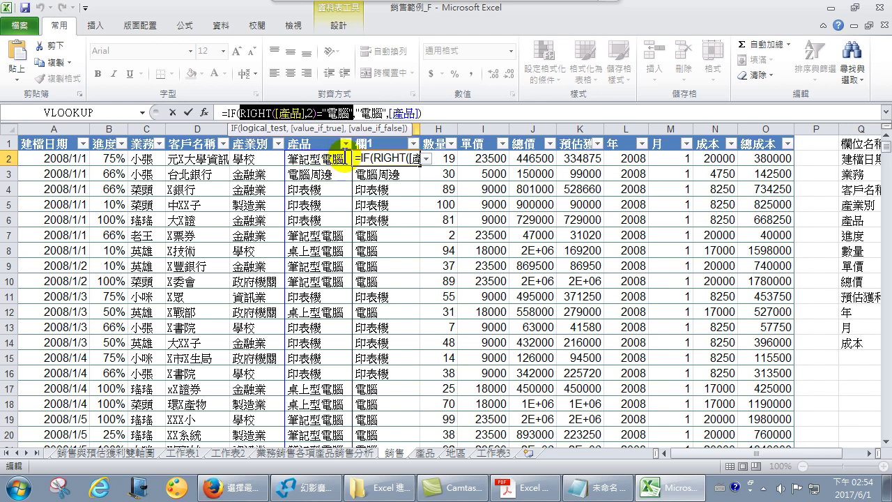
pyautogui.press('Return')
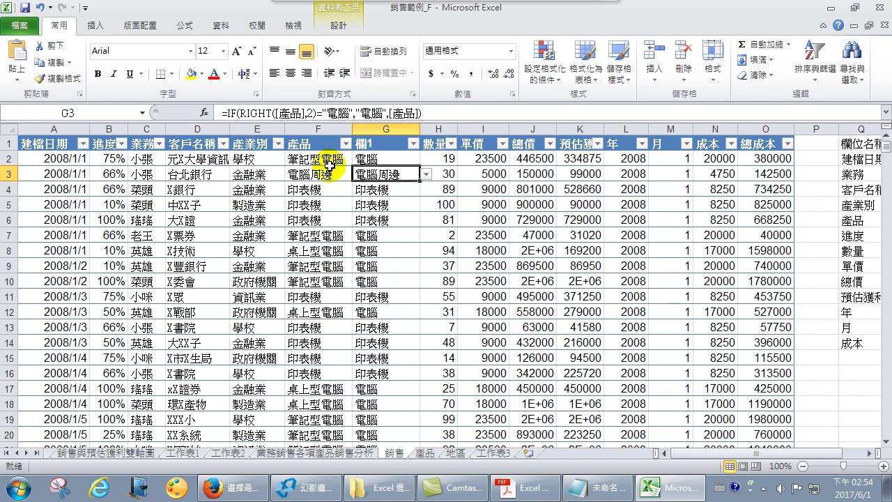
pyautogui.click(380, 144)
# Rename the G1 header from 欄1 to 產品1 and check the column values
pyautogui.click(262, 113)
pyautogui.moveTo(262, 113); pyautogui.dragTo(185, 99)
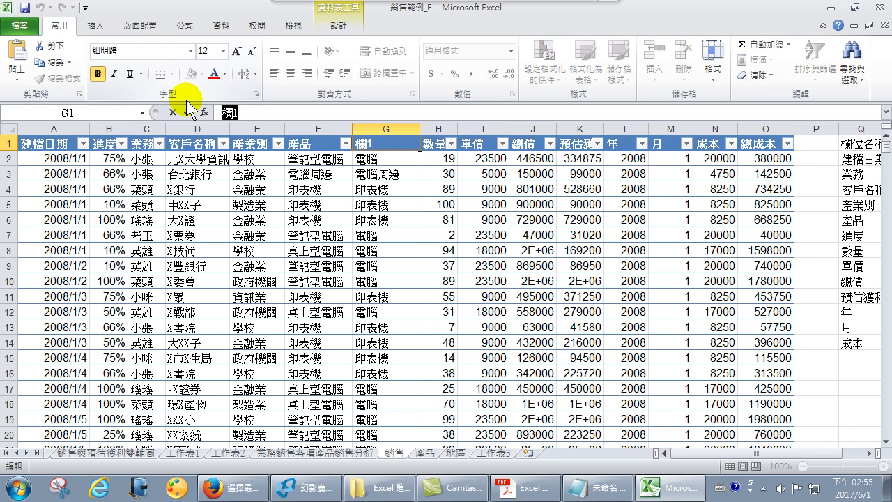
pyautogui.write('產品')
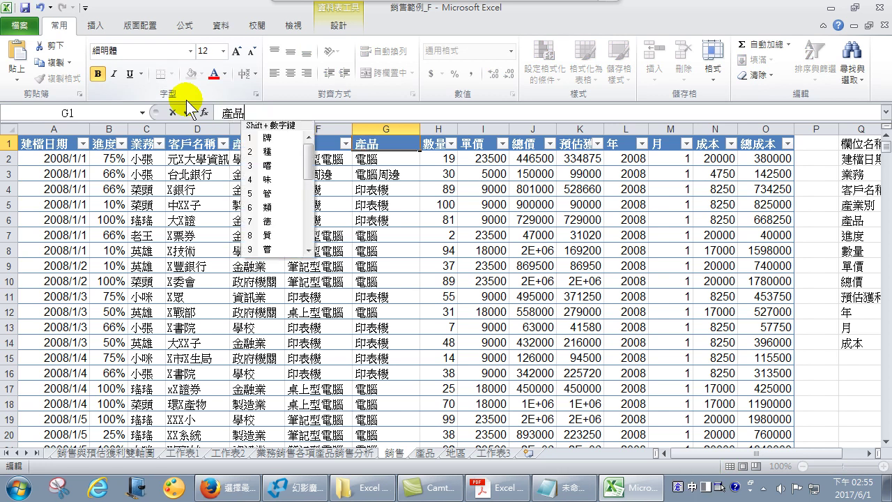
pyautogui.press('Return')
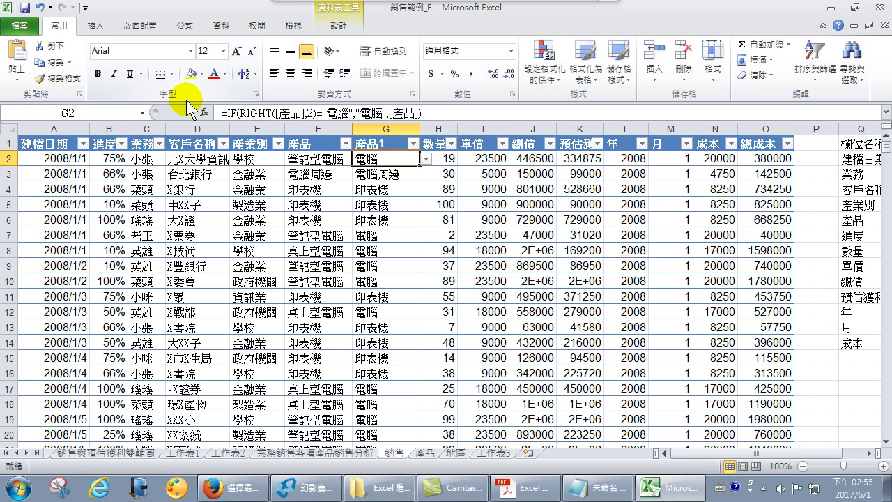
pyautogui.click(386, 179)
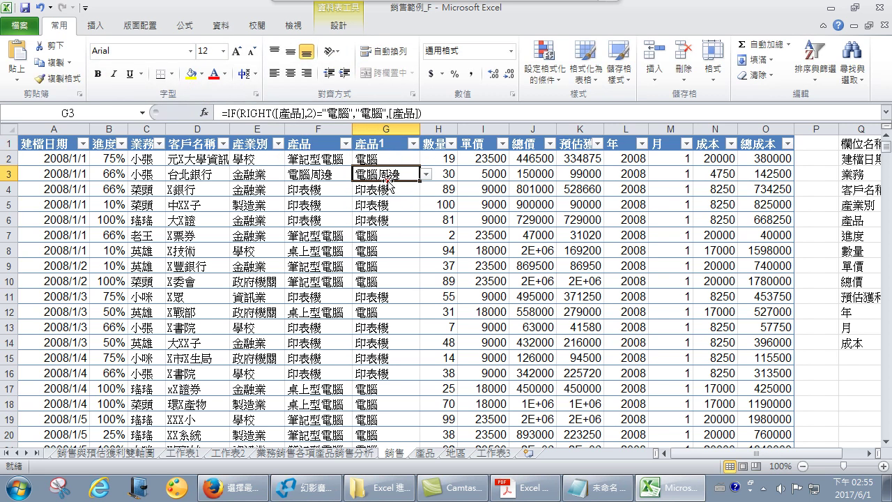
pyautogui.scroll(-1, 367, 132)
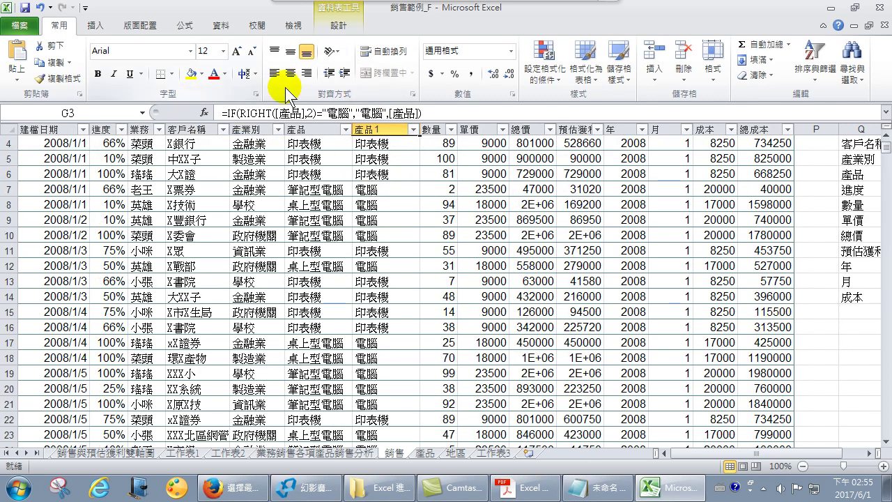
# Insert a pivot table on a new sheet summing 總價 by 產品1 category
pyautogui.click(96, 27)
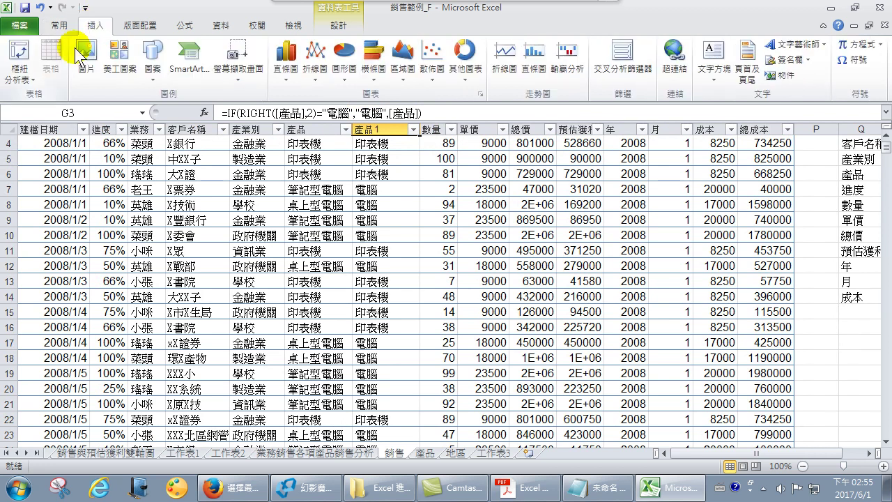
pyautogui.click(18, 54)
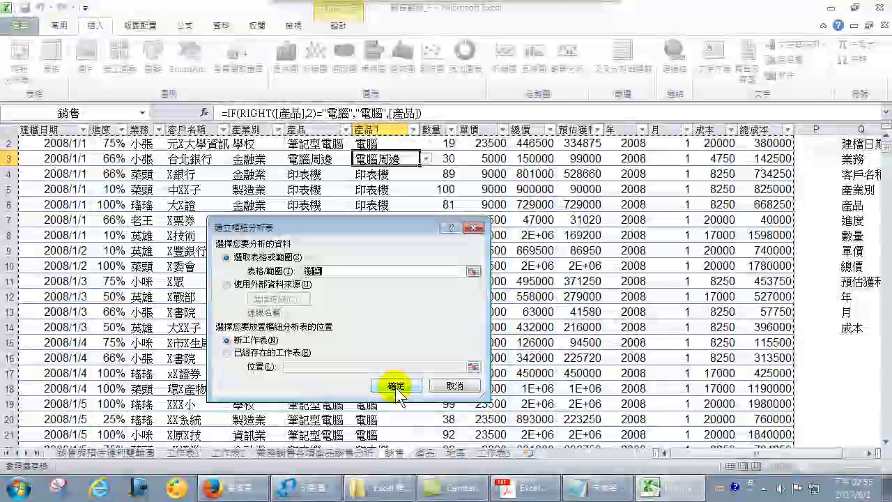
pyautogui.click(395, 387)
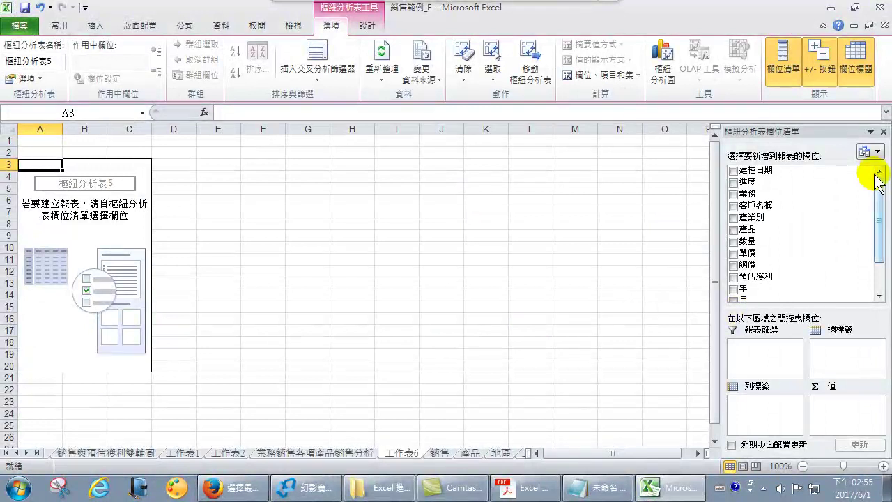
pyautogui.moveTo(878, 180); pyautogui.dragTo(880, 209)
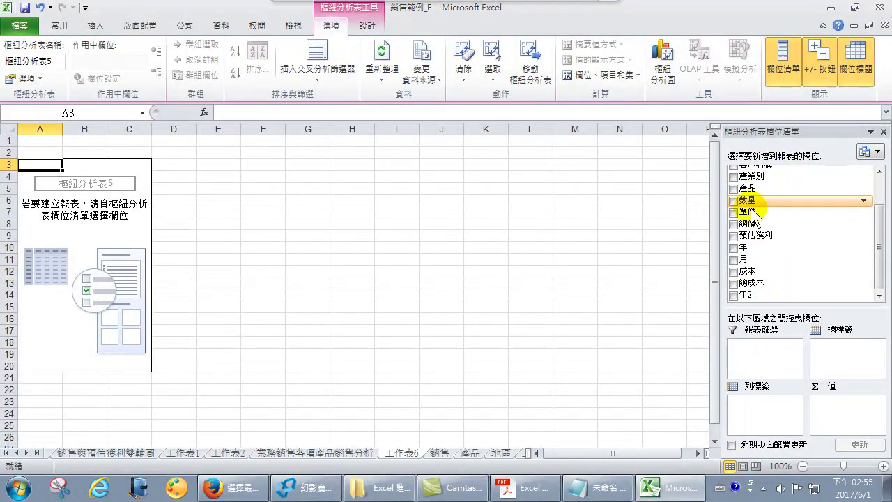
pyautogui.click(395, 70)
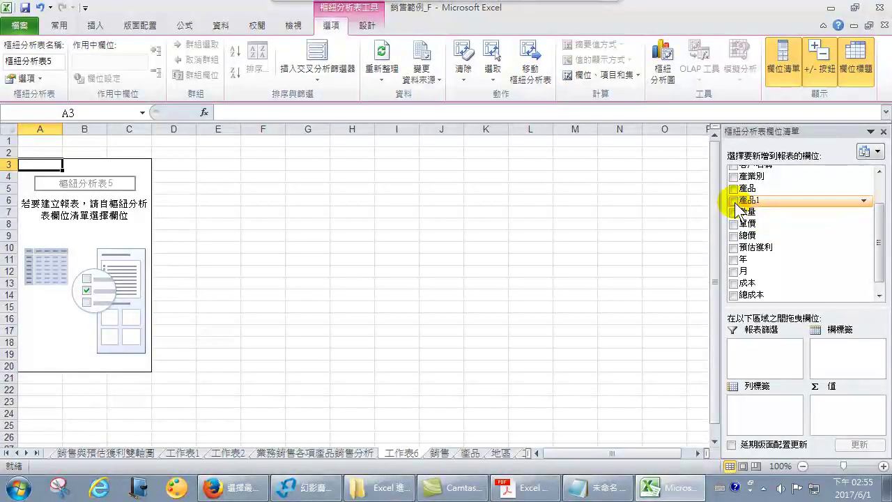
pyautogui.click(734, 201)
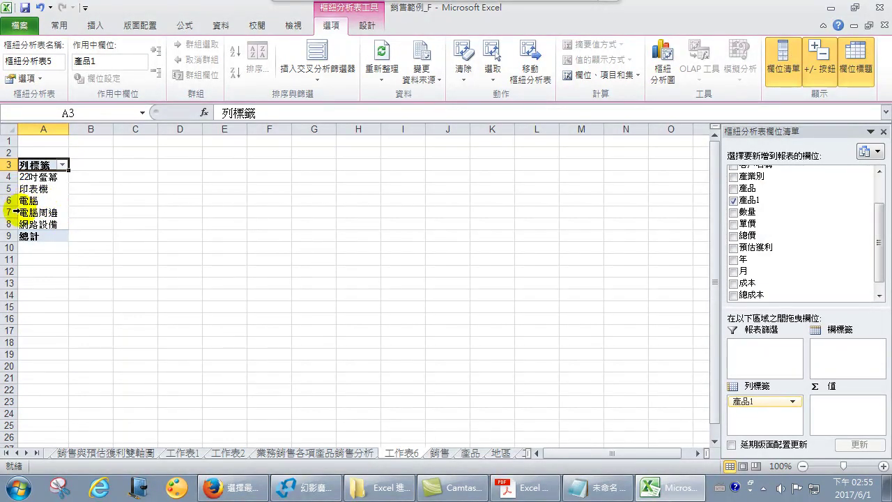
pyautogui.click(751, 237)
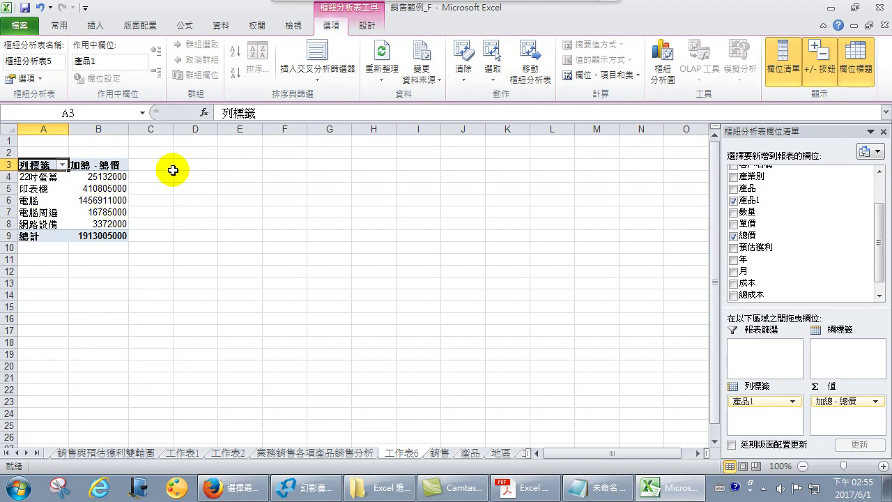
pyautogui.click(663, 69)
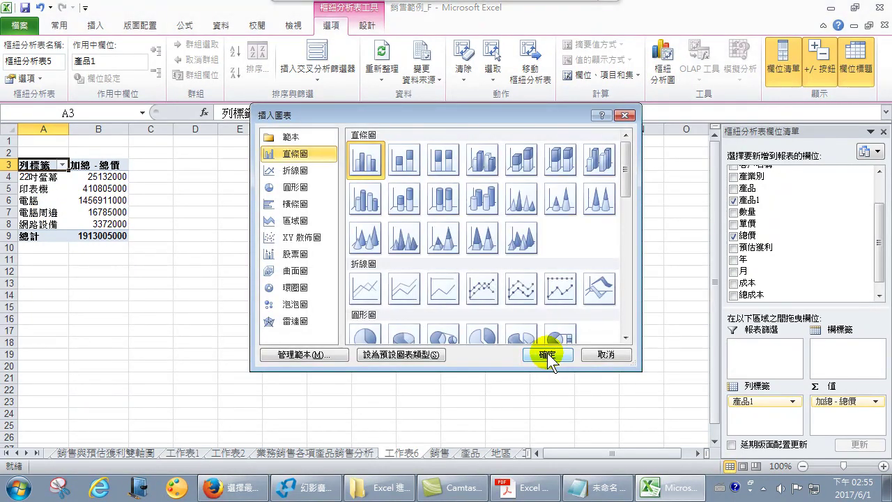
# Add a clustered column pivot chart of 總價 per category beside the pivot table
pyautogui.click(547, 354)
pyautogui.moveTo(321, 204); pyautogui.dragTo(301, 156)
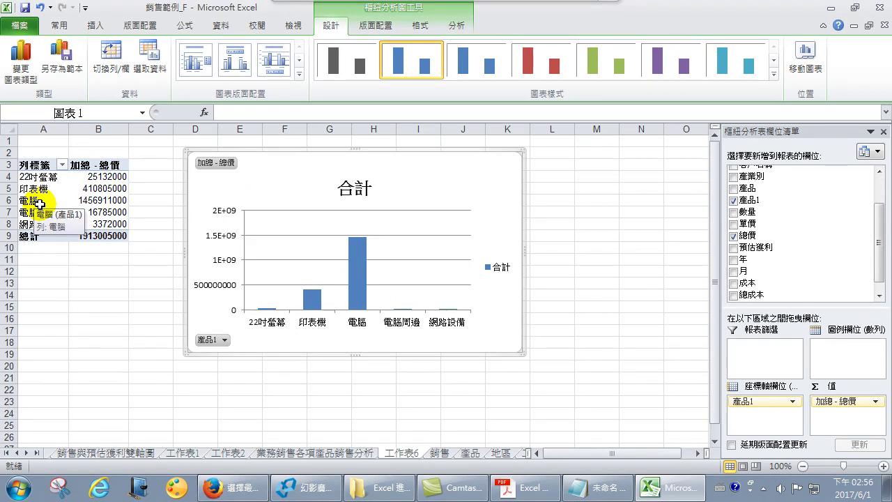
pyautogui.click(39, 203)
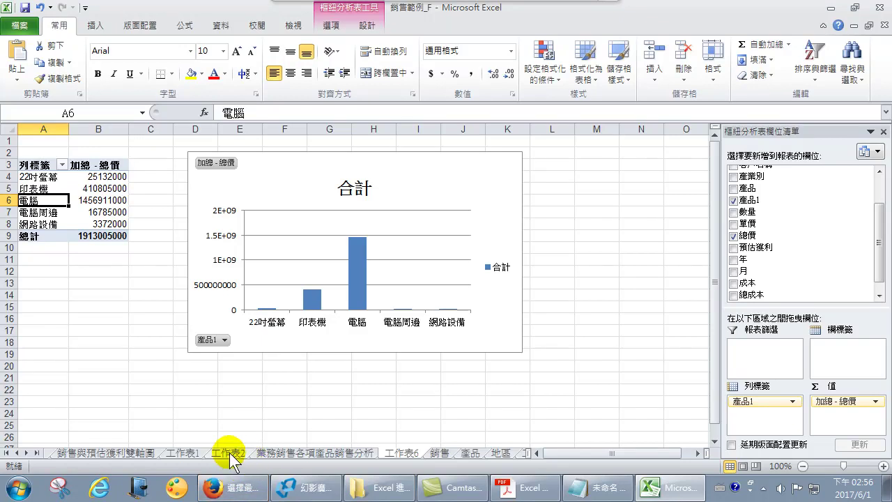
# Return to the 銷售 sheet, inspect the 產品1 column without inserting anything, and select G5
pyautogui.click(440, 453)
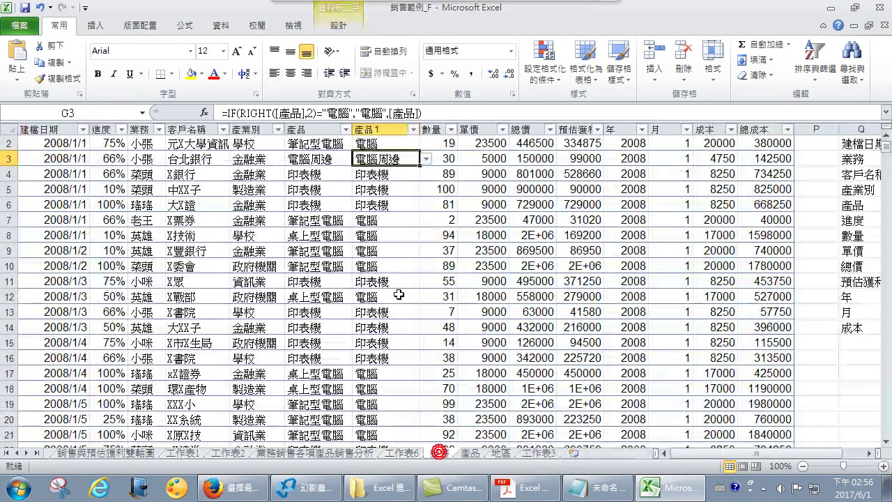
pyautogui.rightClick(381, 123)
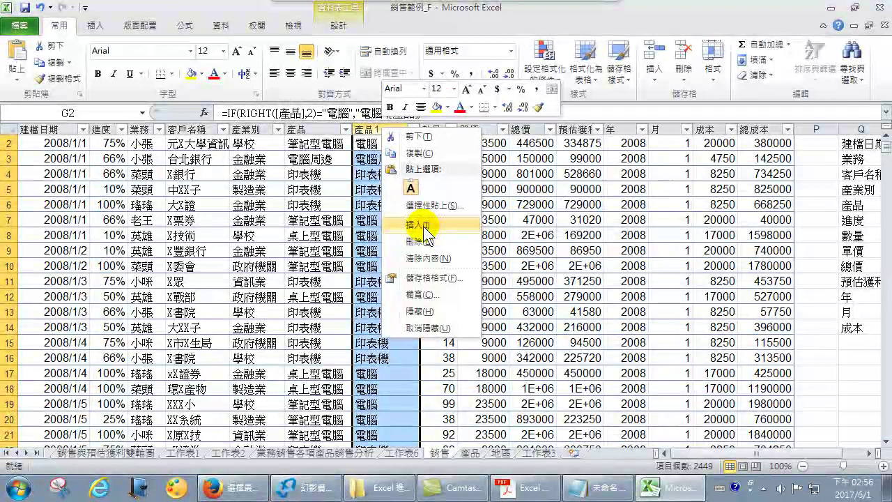
pyautogui.press('Escape')
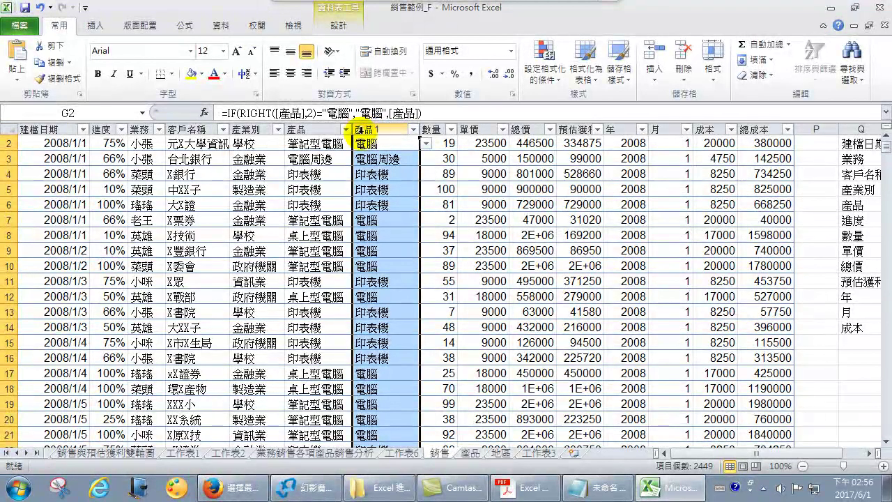
pyautogui.rightClick(377, 125)
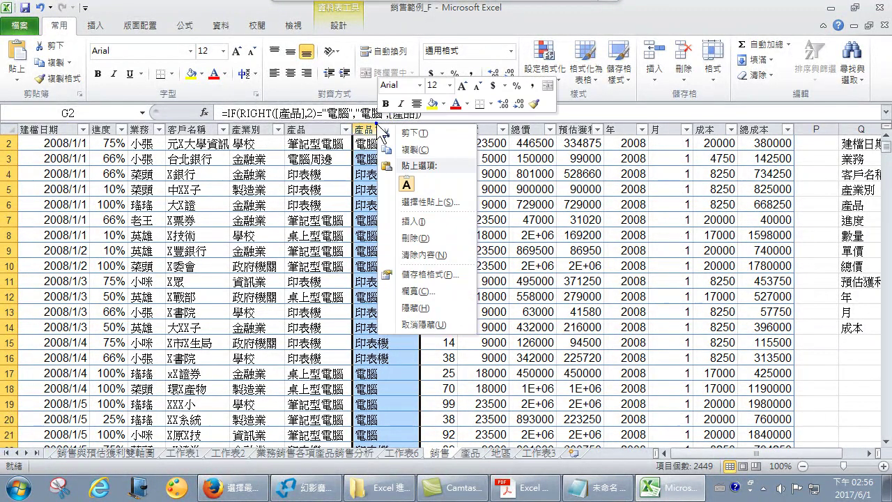
pyautogui.click(296, 213)
pyautogui.scroll(-1, 296, 213)
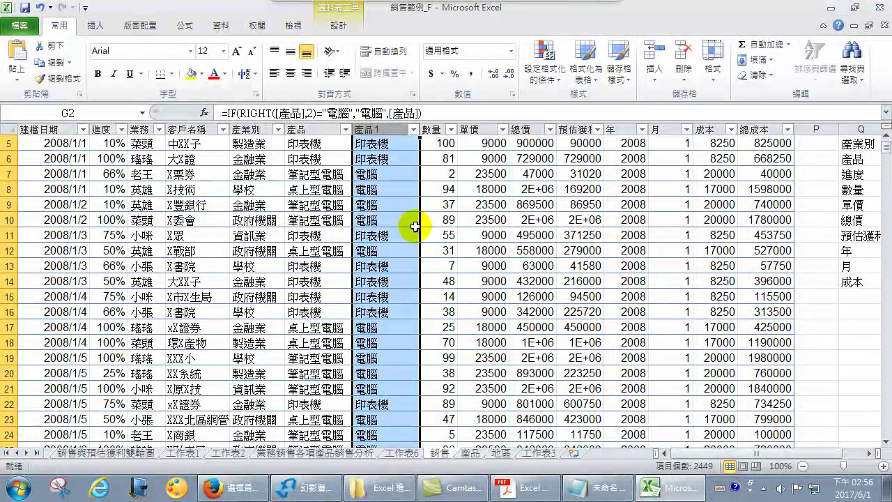
pyautogui.click(385, 142)
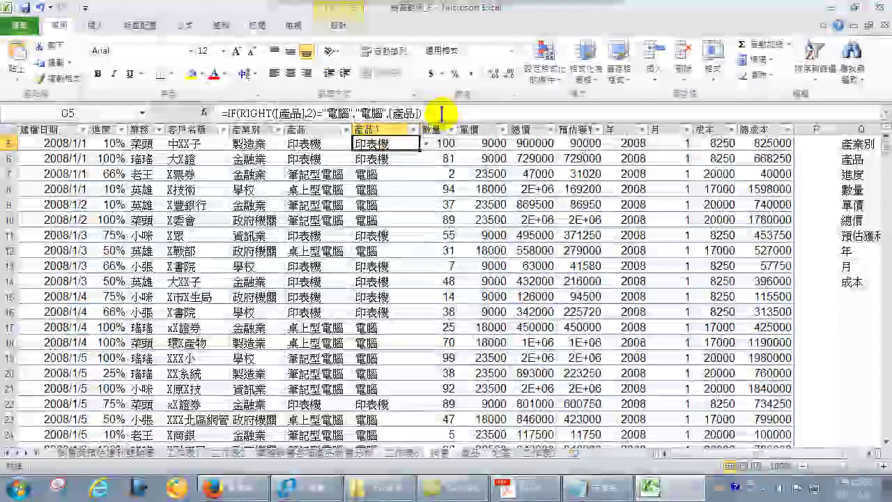